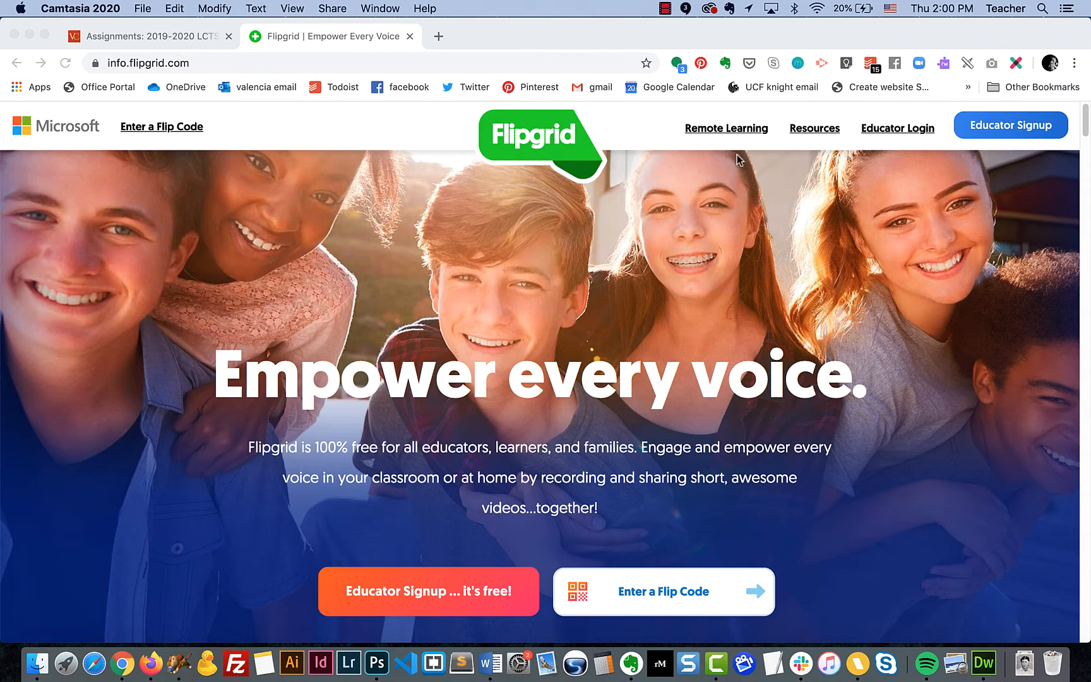
Log in to Flipgrid's educator area, check the account menu, and return to Canvas Assignments
{"action": "left_click", "coordinate": [894, 132]}
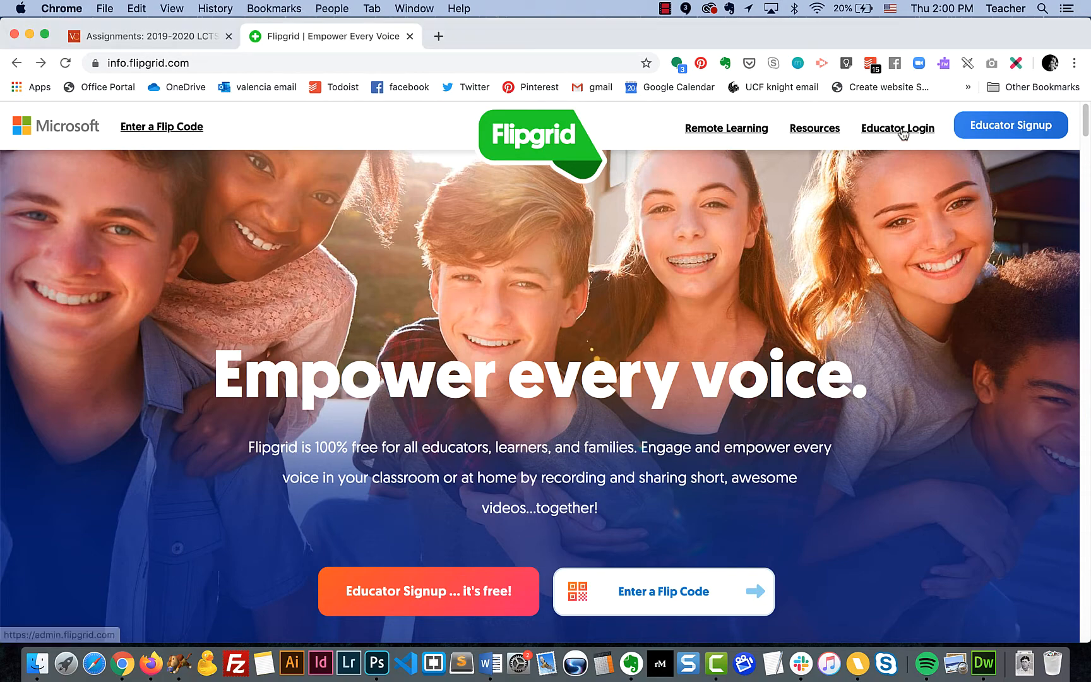
{"action": "left_click", "coordinate": [901, 131]}
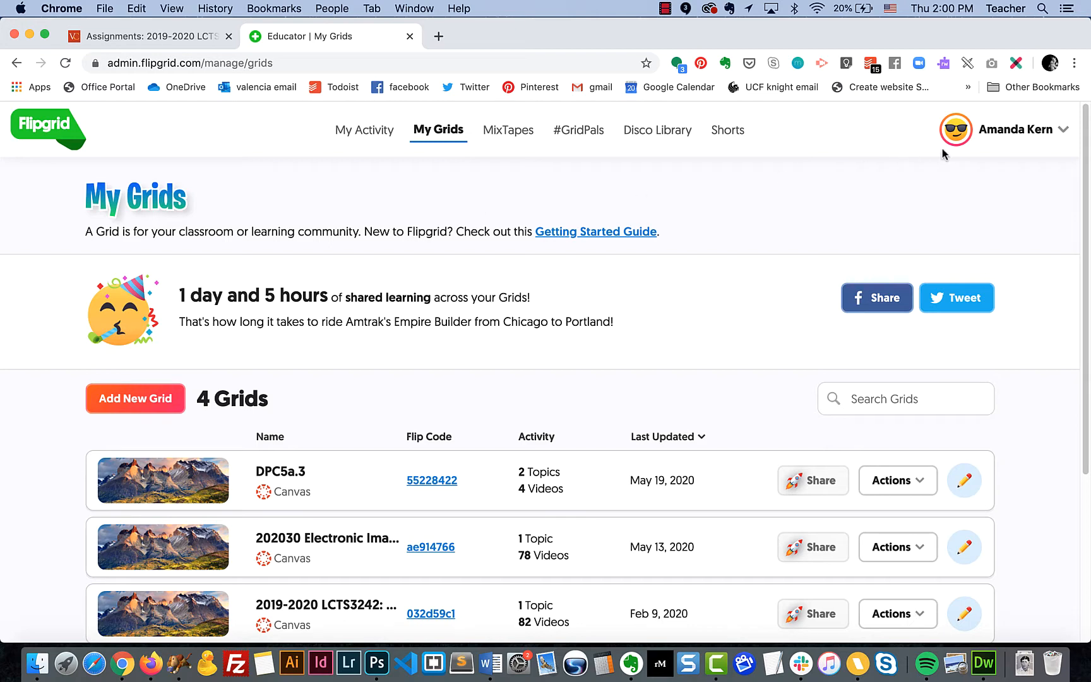
{"action": "left_click", "coordinate": [1006, 135]}
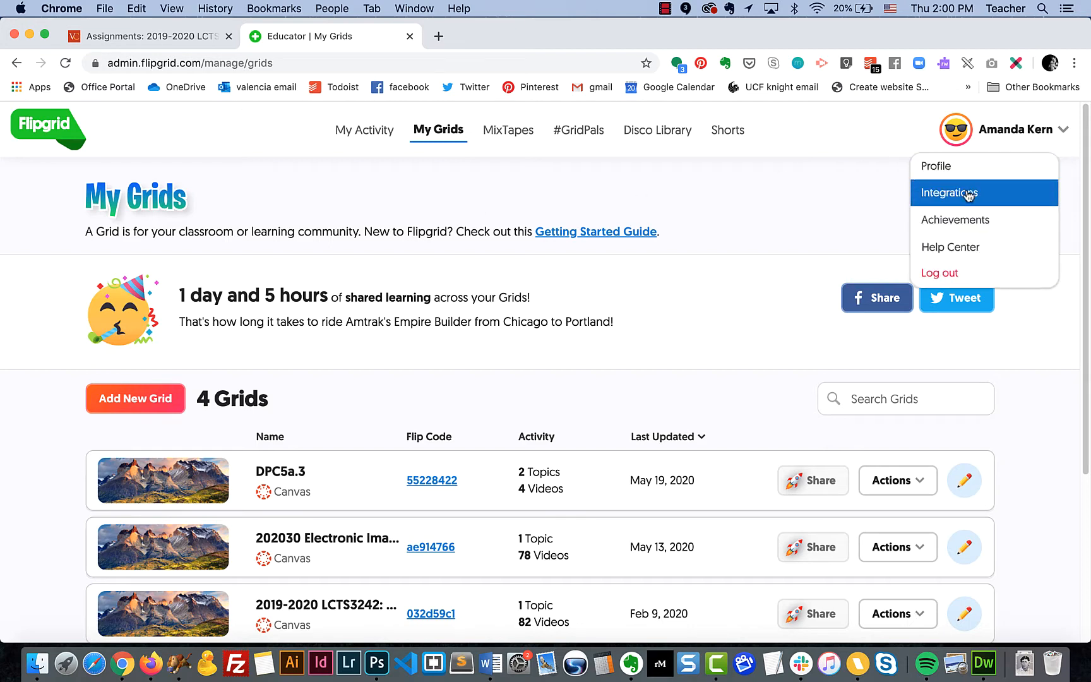
{"action": "left_click", "coordinate": [773, 199]}
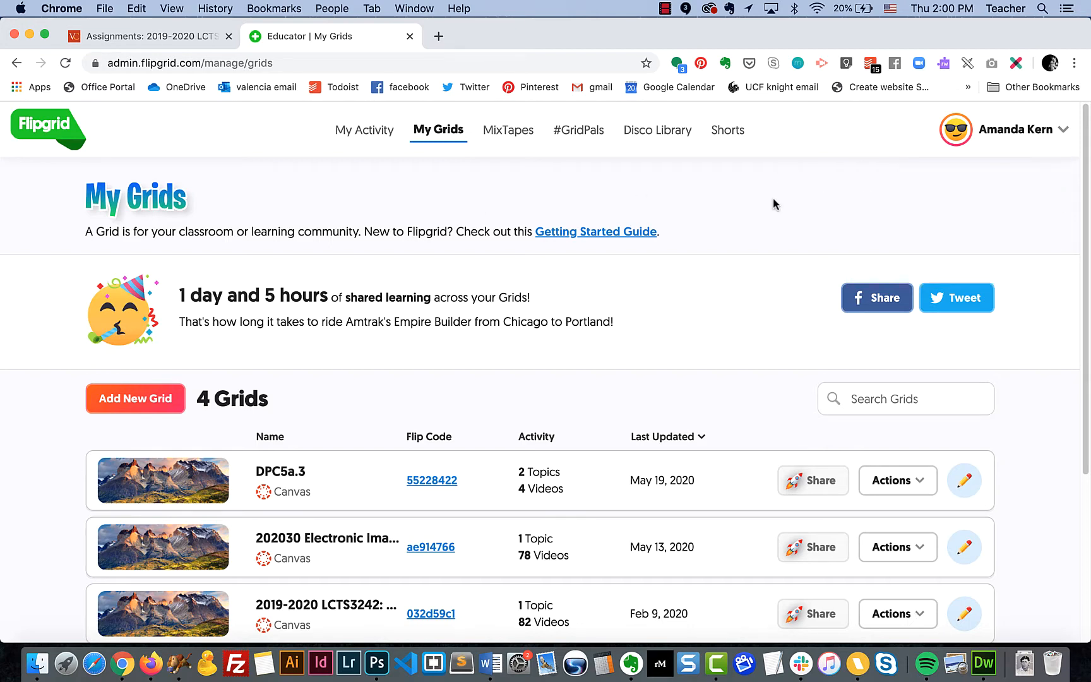
{"action": "left_click", "coordinate": [163, 38]}
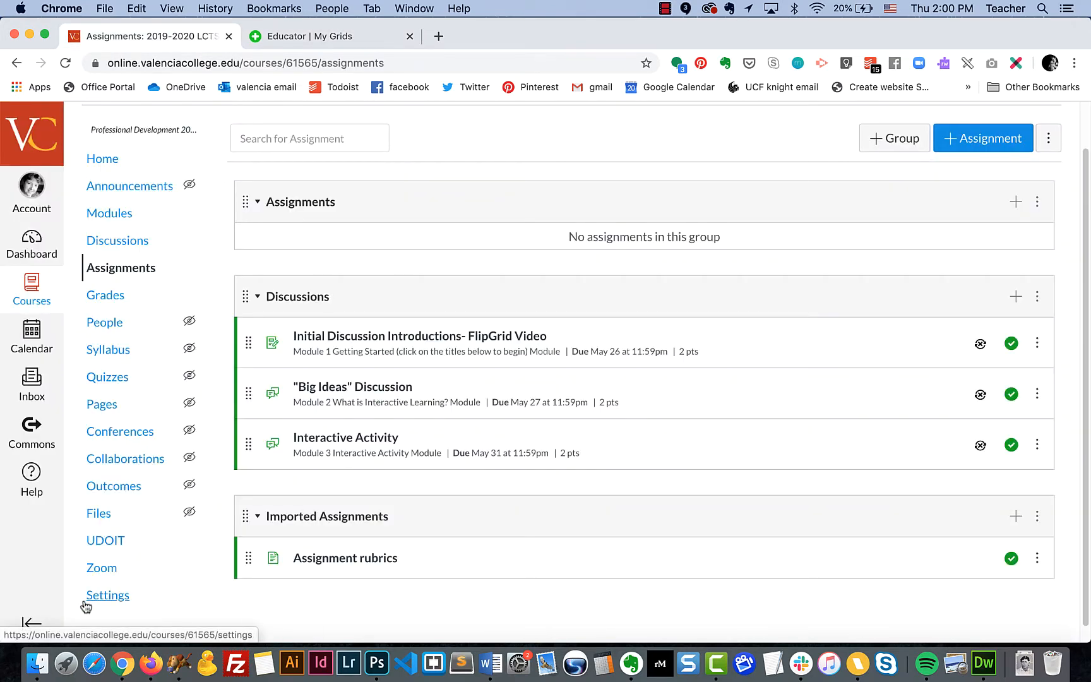
Open the course's external Apps list in Canvas Settings
{"action": "left_click", "coordinate": [106, 596]}
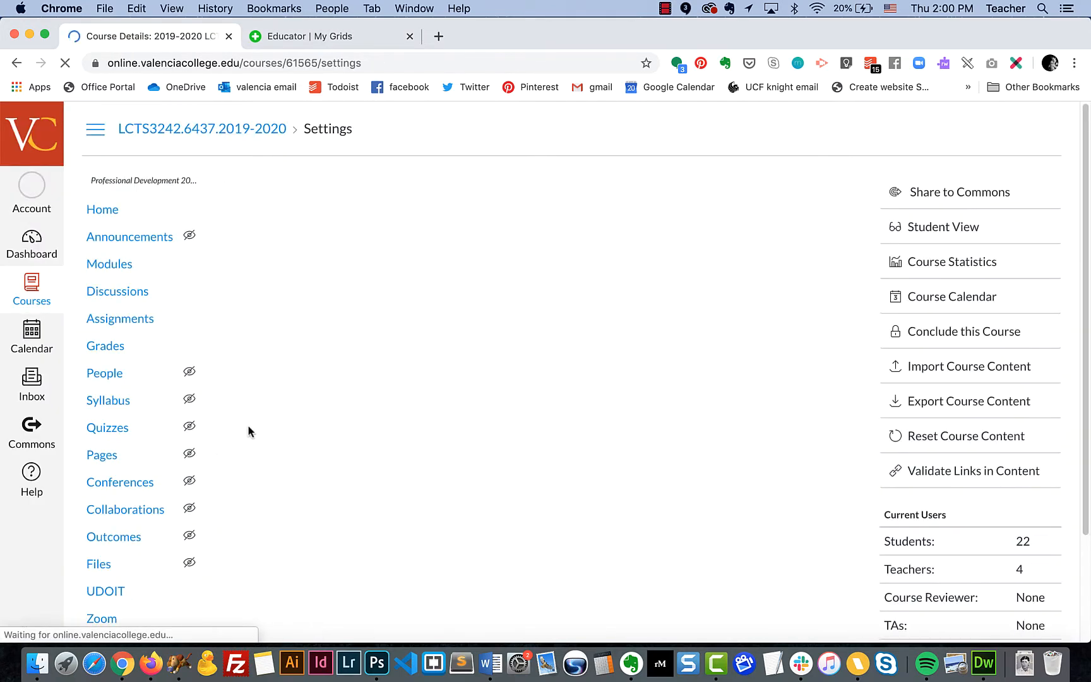
{"action": "scroll", "coordinate": [596, 420], "scroll_direction": "down", "scroll_amount": 2}
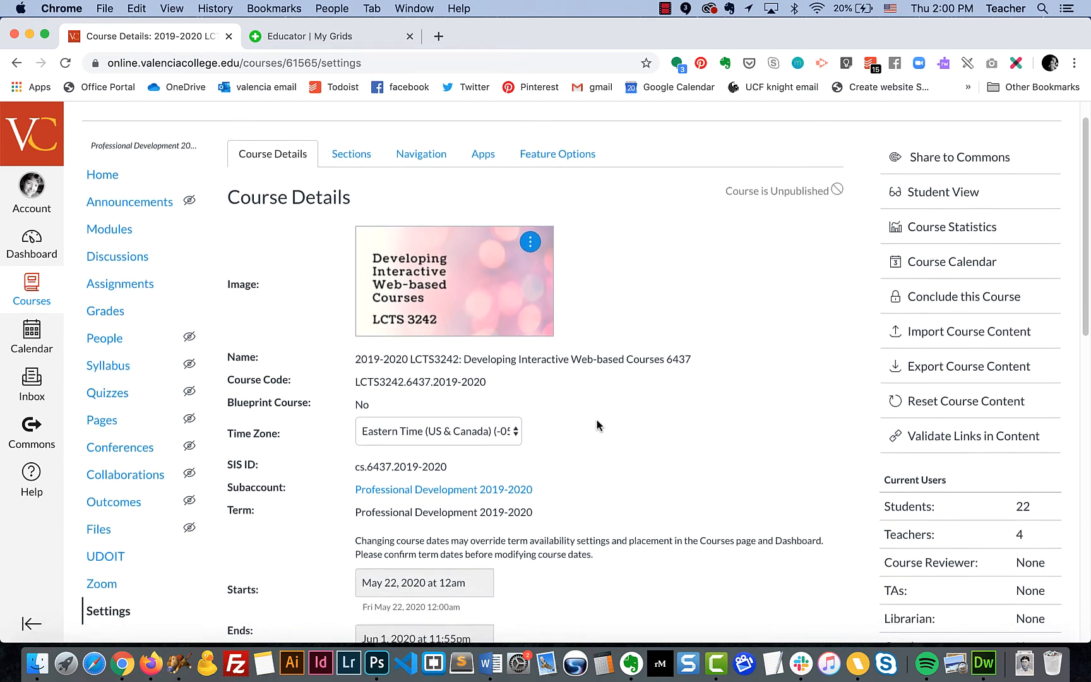
{"action": "scroll", "coordinate": [596, 418], "scroll_direction": "up", "scroll_amount": 4}
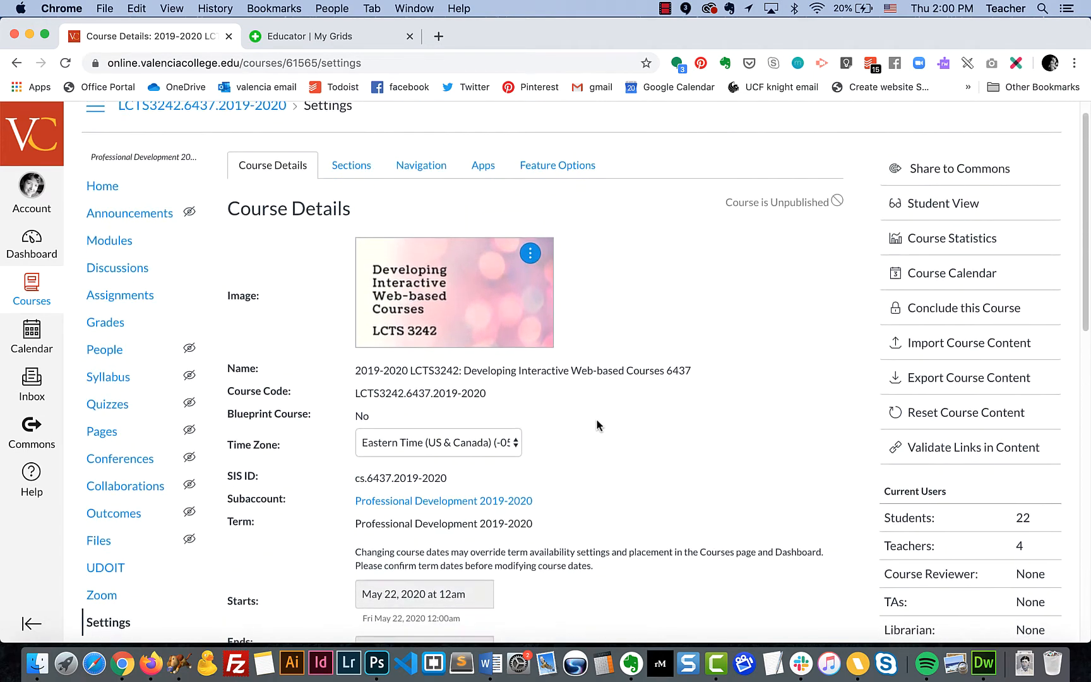
{"action": "left_click", "coordinate": [488, 173]}
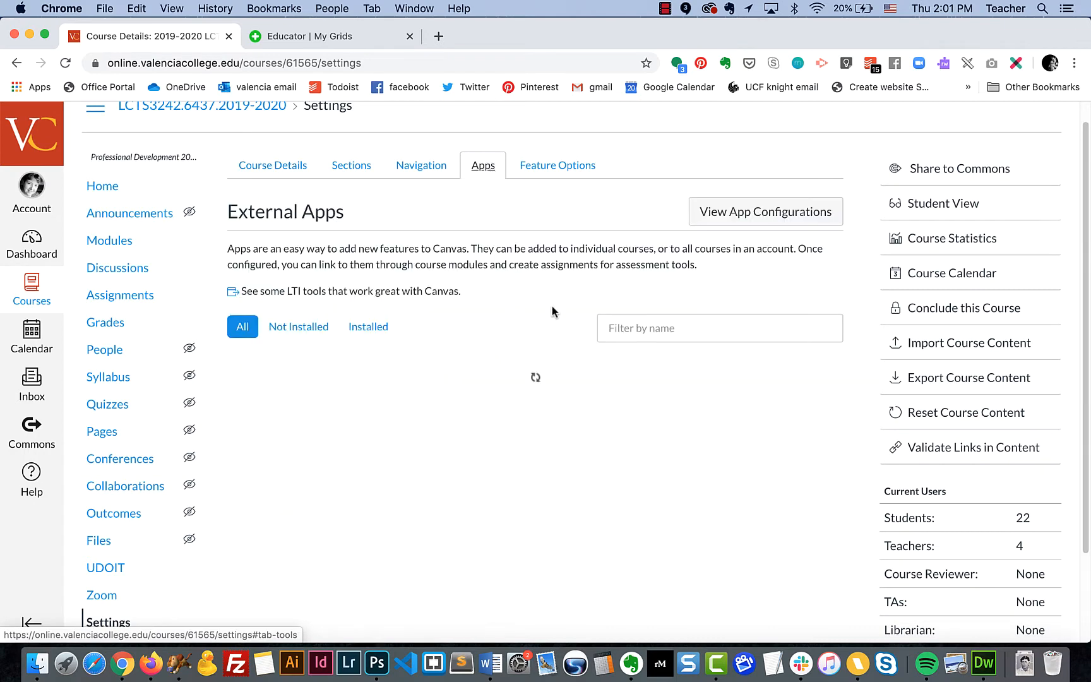
Filter the apps by 'flip' and open the Add App form for Flipgrid
{"action": "left_click", "coordinate": [650, 332]}
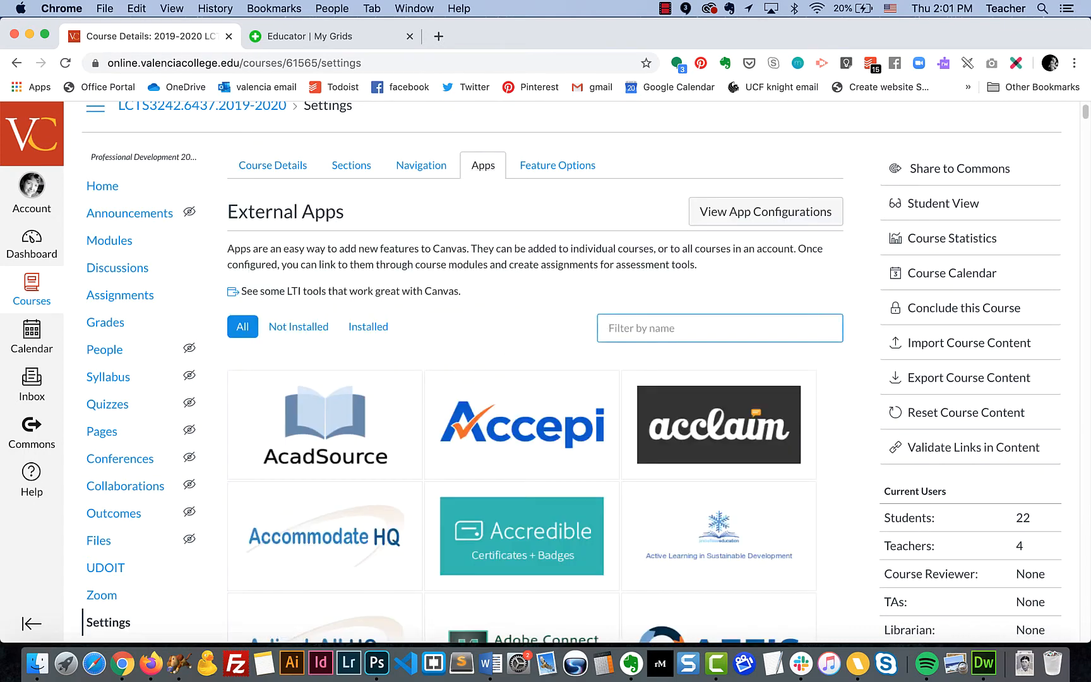
{"action": "type", "text": "flip"}
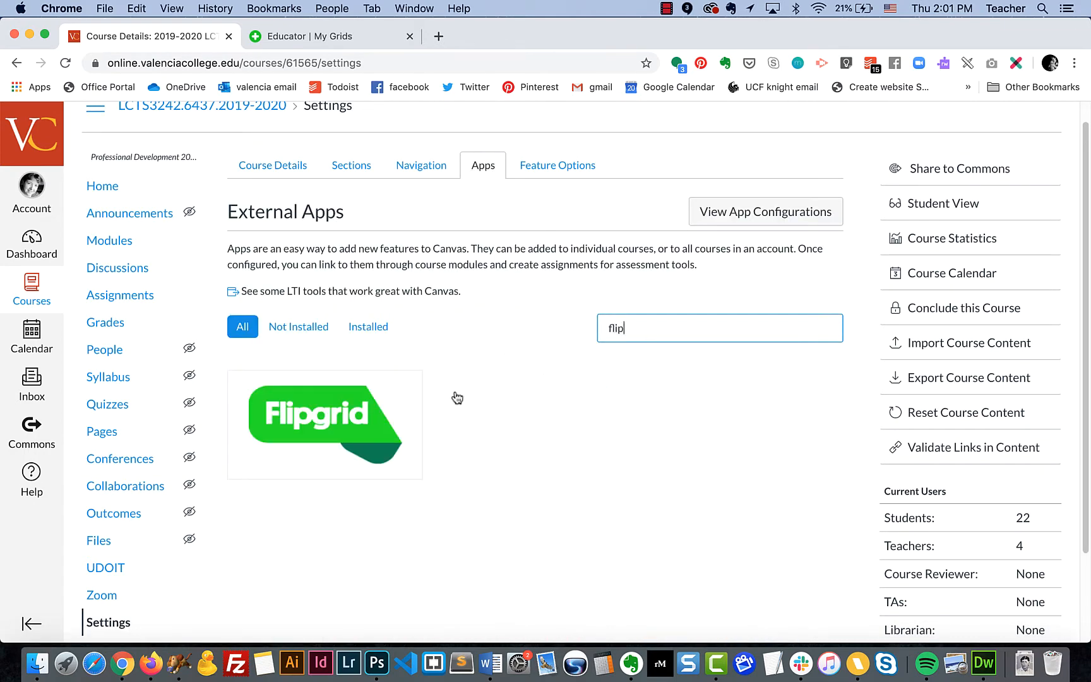
{"action": "left_click", "coordinate": [322, 422]}
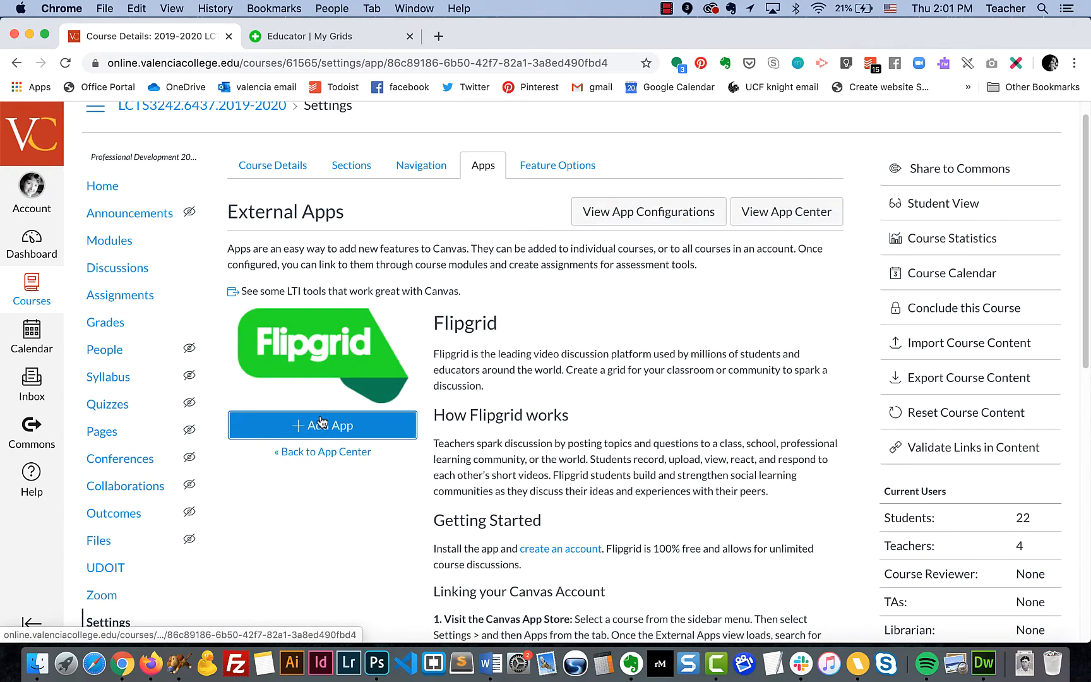
{"action": "left_click", "coordinate": [336, 427]}
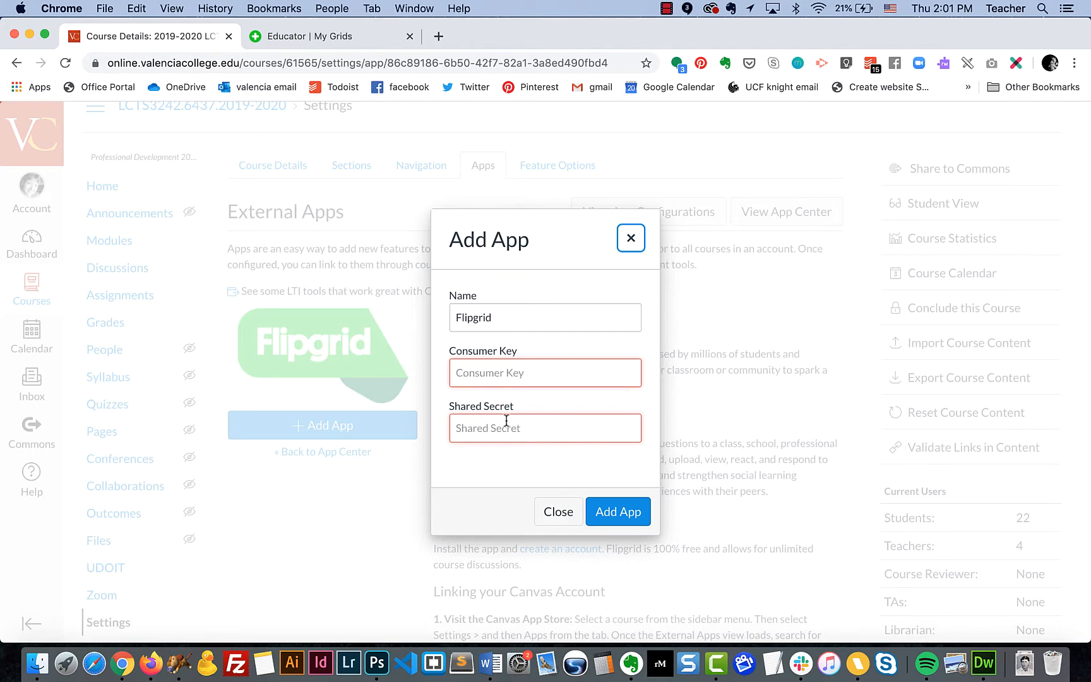
{"action": "left_click", "coordinate": [364, 40]}
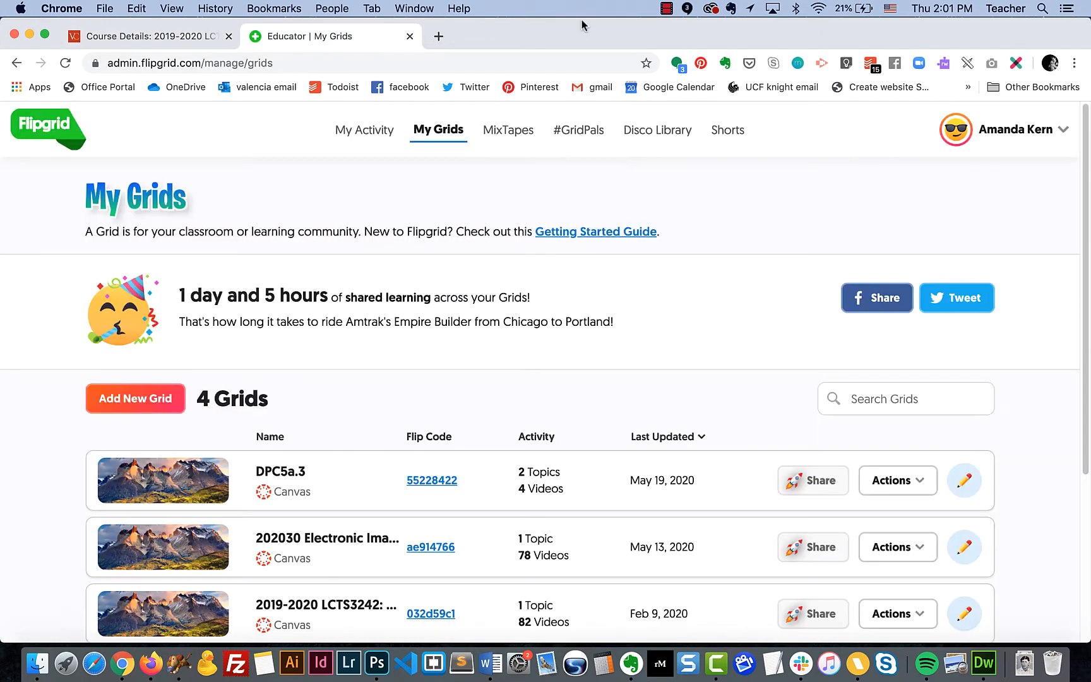
Open Flipgrid's Canvas integrations list and start a new integration
{"action": "left_click", "coordinate": [1026, 133]}
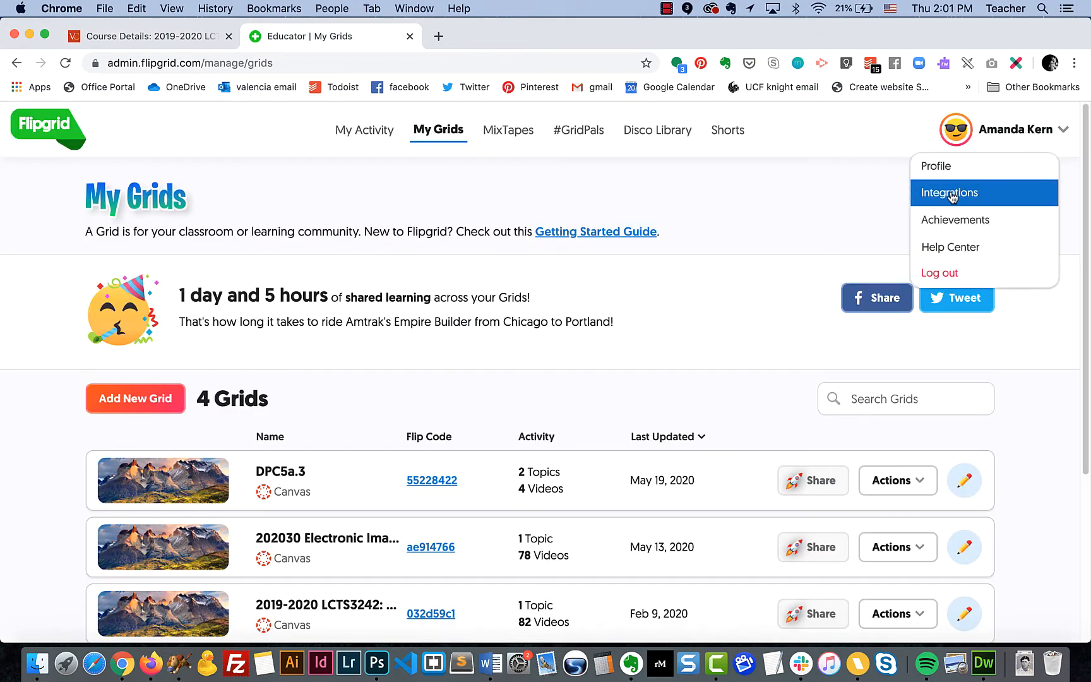
{"action": "left_click", "coordinate": [952, 194]}
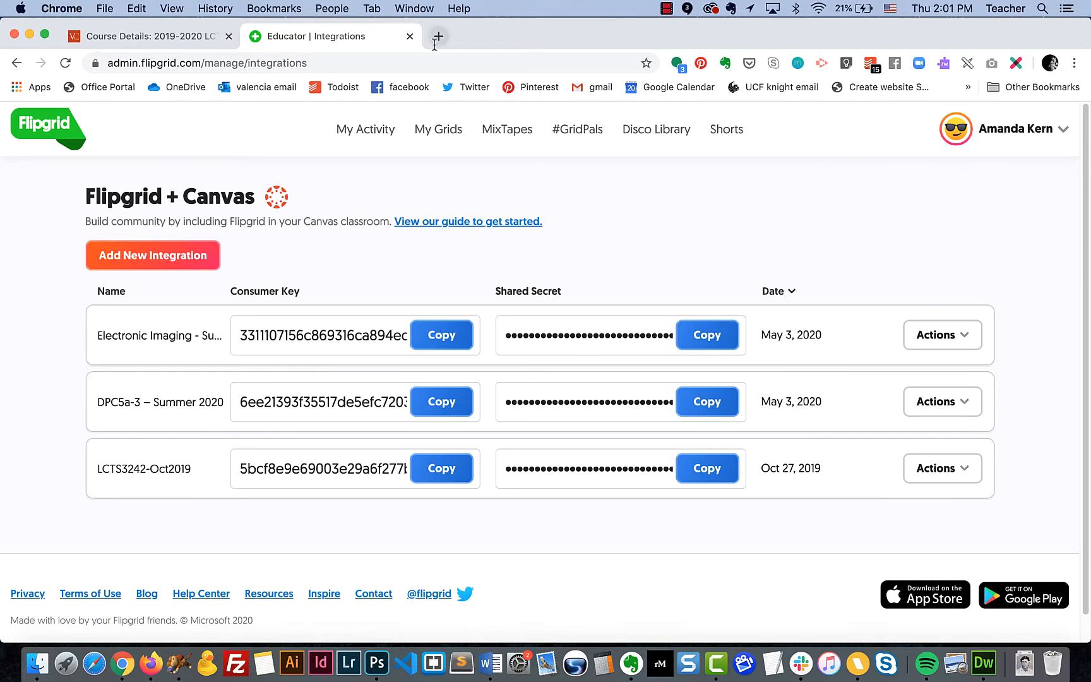
{"action": "left_click", "coordinate": [185, 251]}
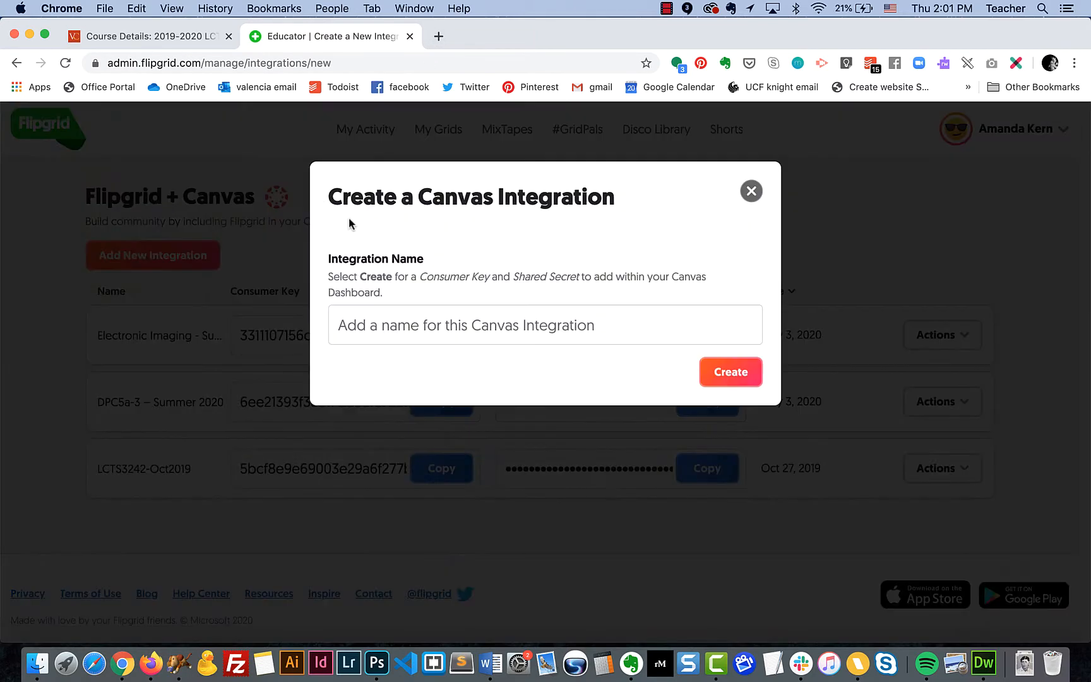
{"action": "left_click", "coordinate": [161, 38]}
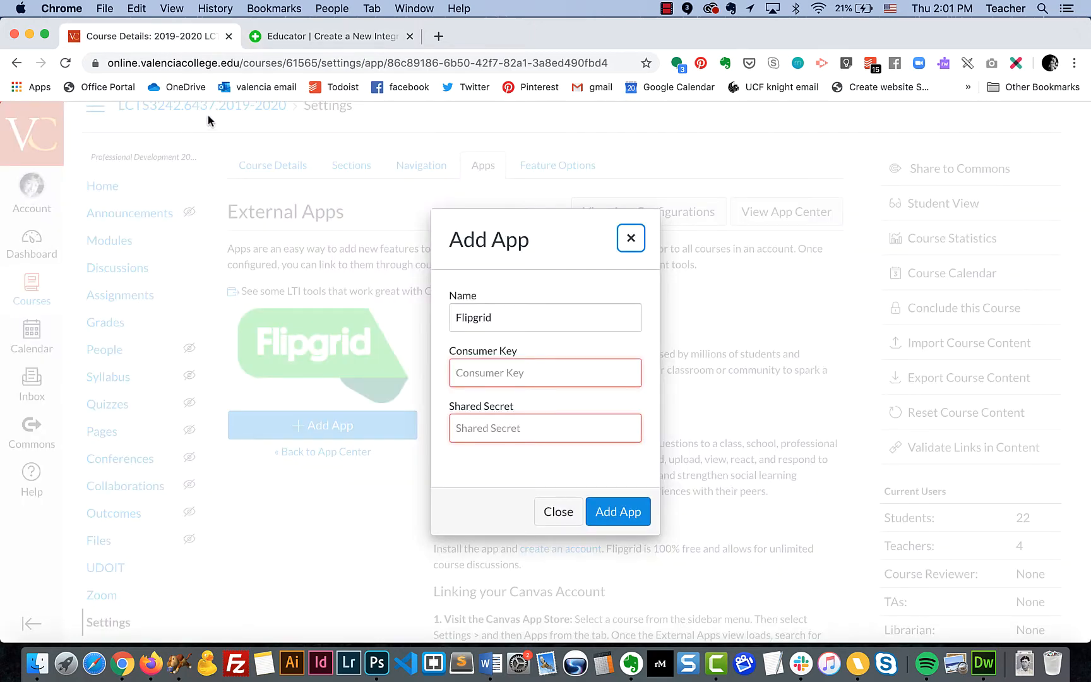
{"action": "left_click", "coordinate": [344, 47]}
Name the integration 'LCTS3242-6437 - May 2020' and create it
{"action": "type", "text": "L"}
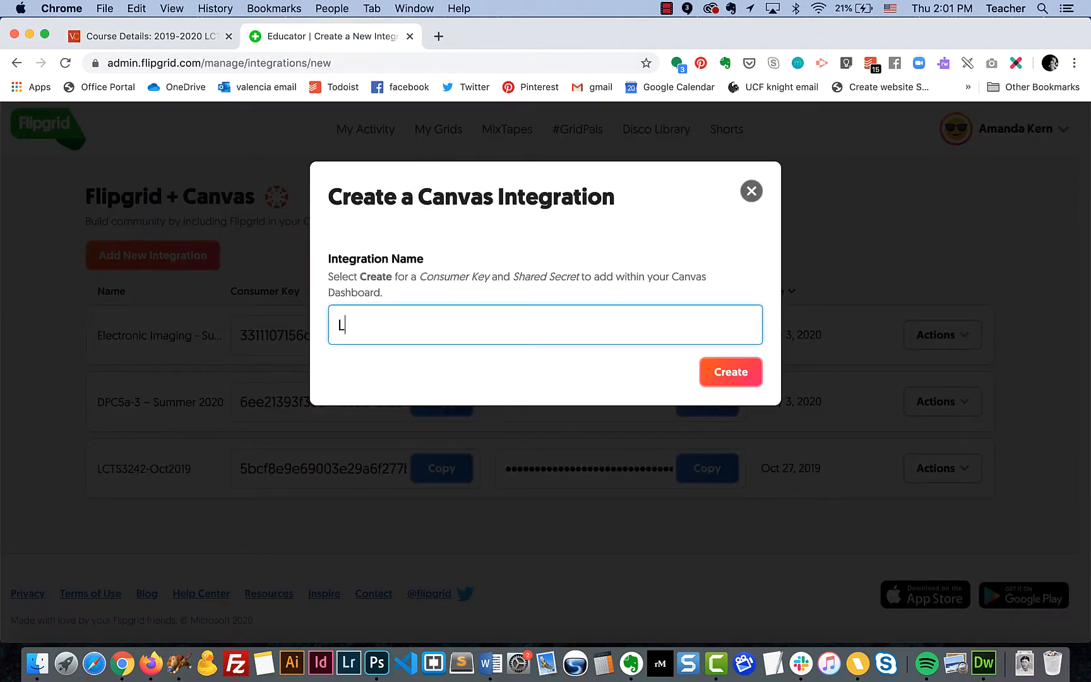
{"action": "type", "text": "CTS3242-"}
{"action": "left_click", "coordinate": [192, 35]}
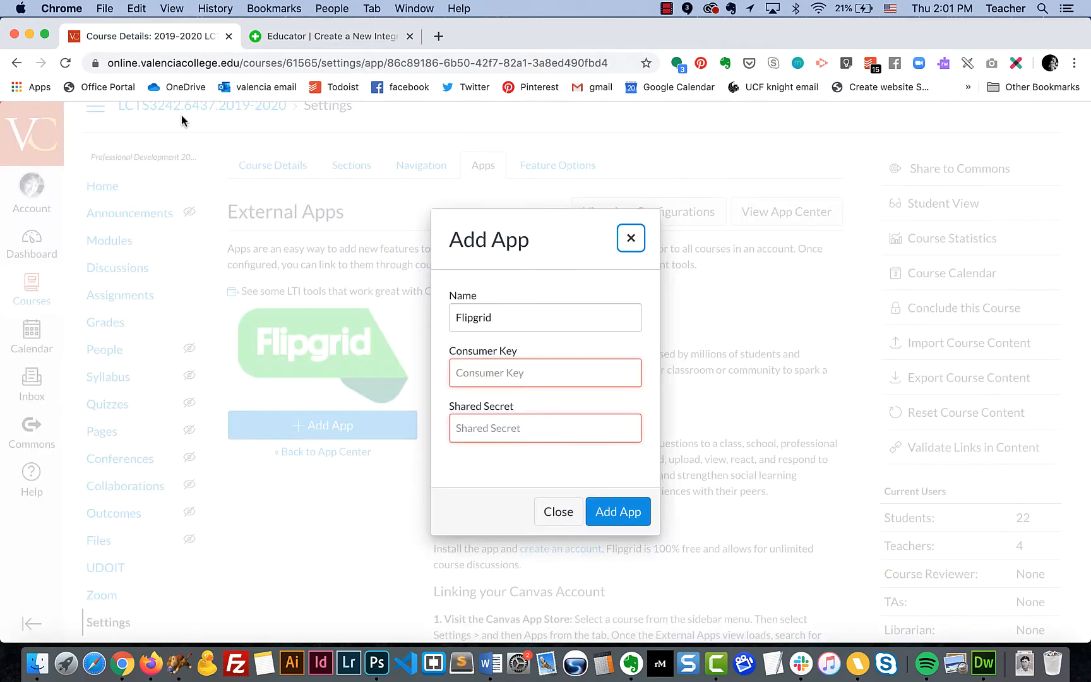
{"action": "left_click", "coordinate": [311, 40]}
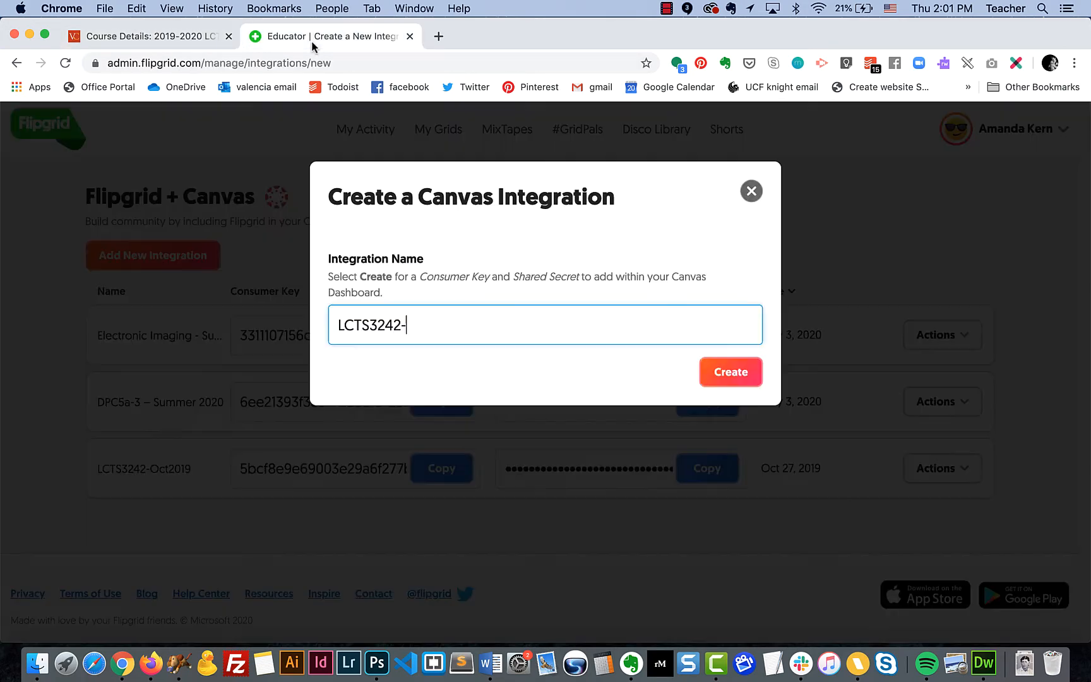
{"action": "type", "text": "-6437"}
{"action": "type", "text": "- May 2020"}
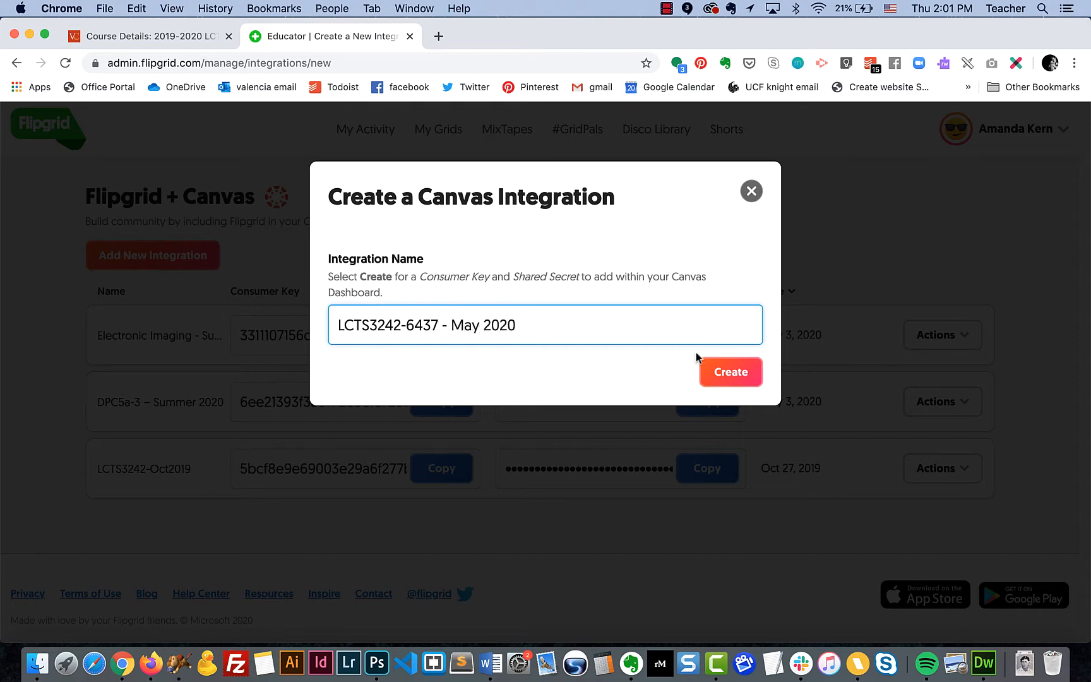
{"action": "left_click", "coordinate": [732, 379]}
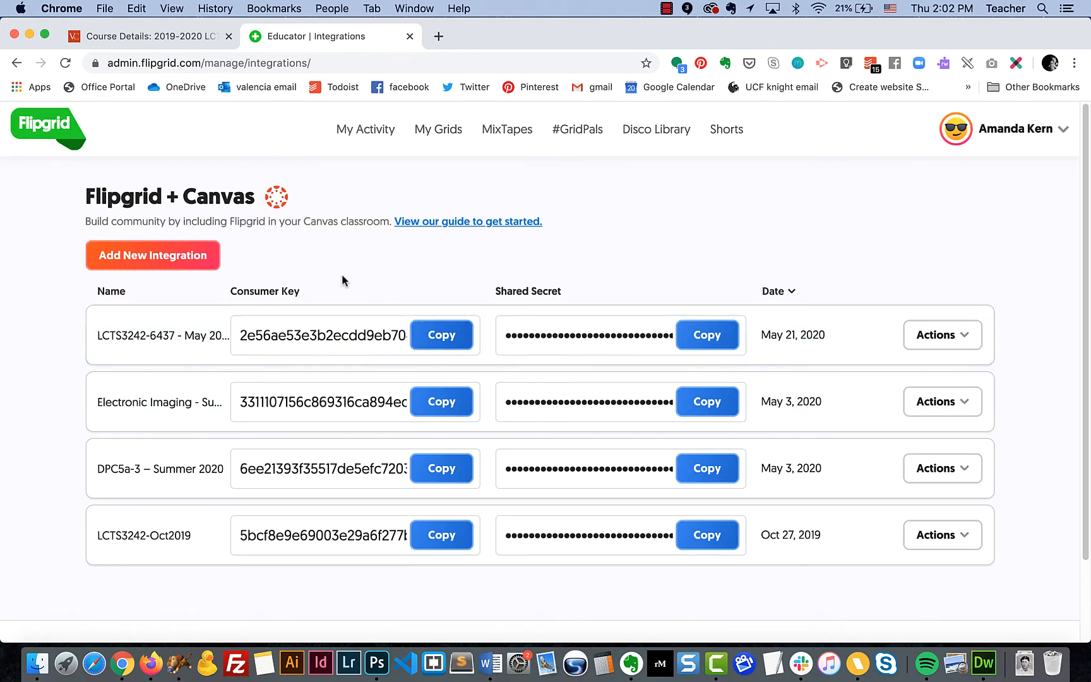
Copy the new integration's consumer key into Canvas's Consumer Key field
{"action": "left_click", "coordinate": [452, 340]}
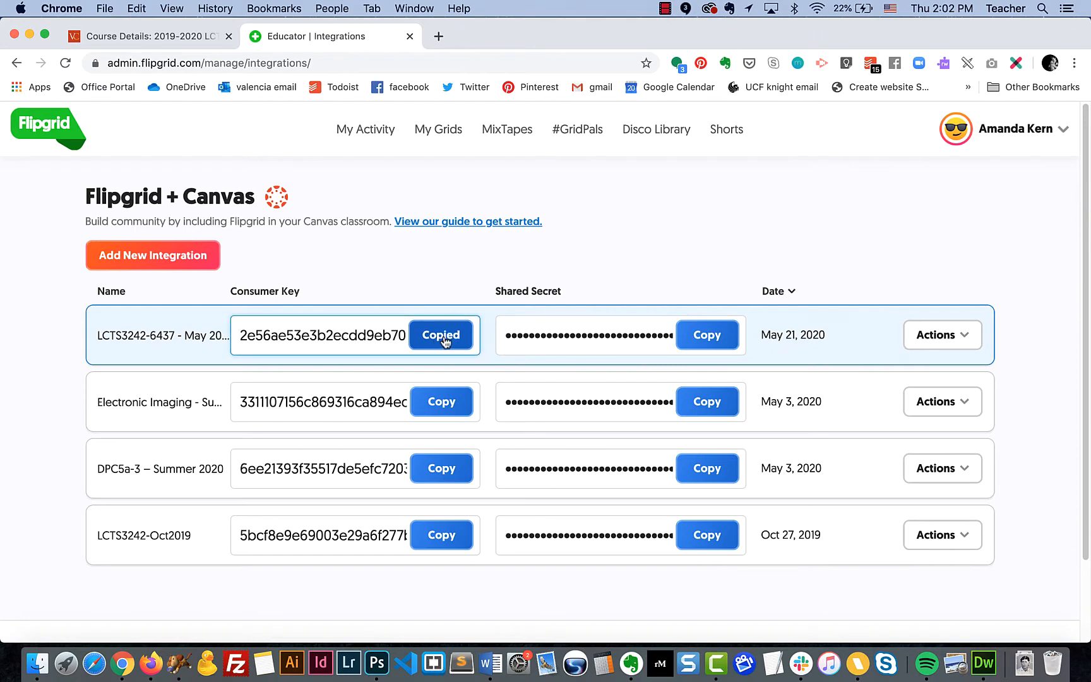
{"action": "left_click", "coordinate": [177, 38]}
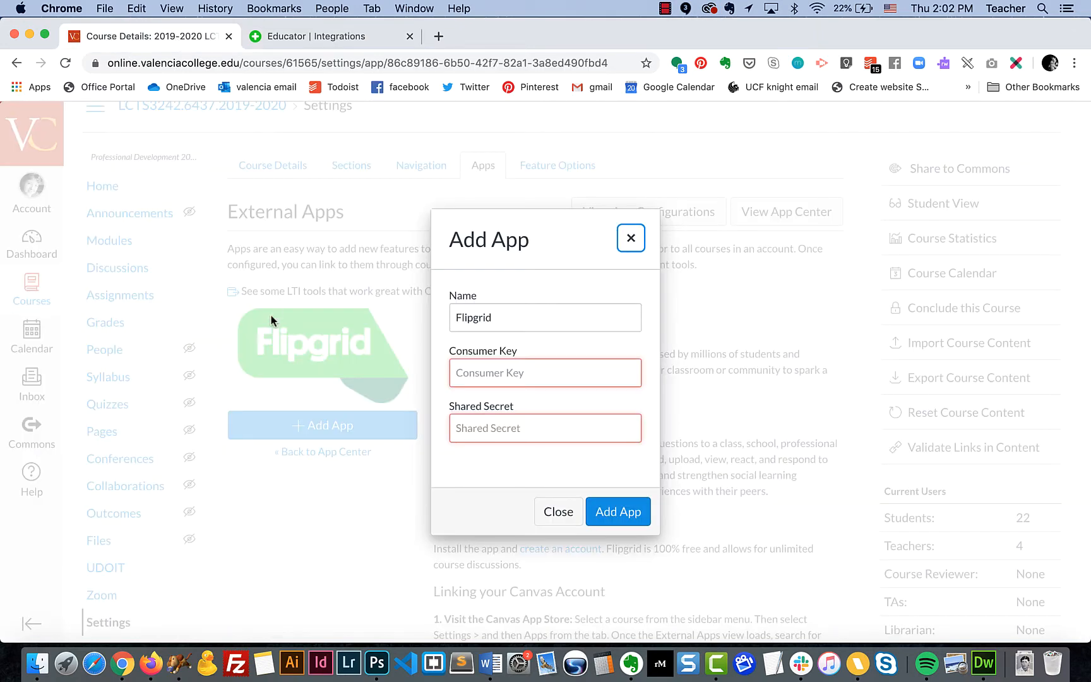
{"action": "left_click", "coordinate": [485, 376]}
{"action": "key", "text": "super+v"}
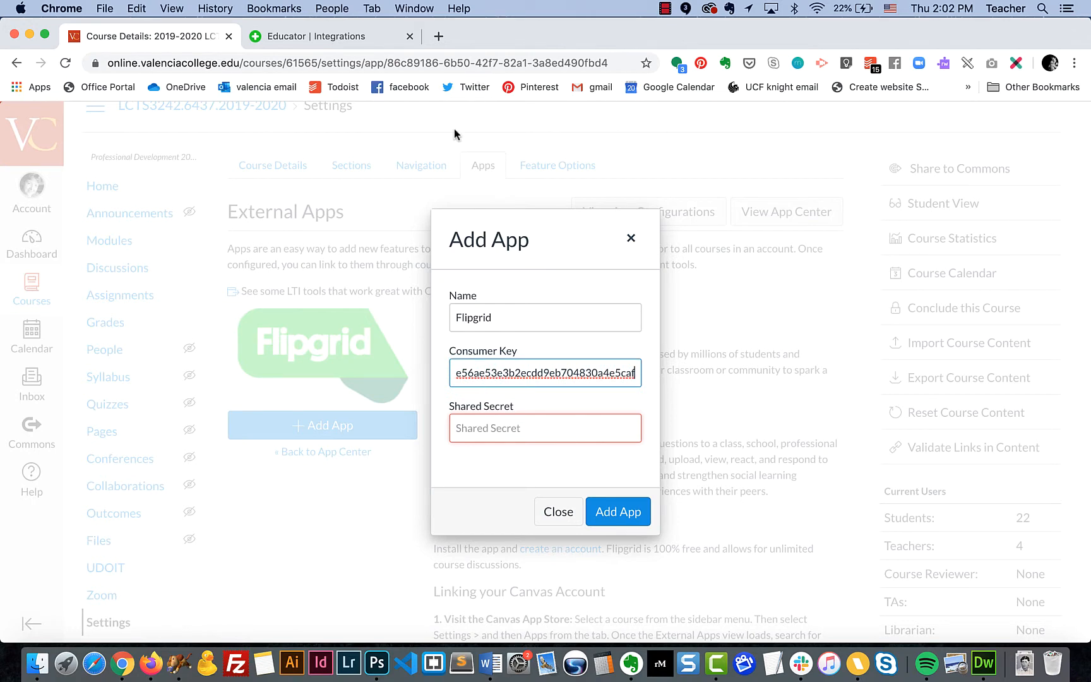
Paste the integration's shared secret into the Canvas form and add the Flipgrid app
{"action": "left_click", "coordinate": [363, 40]}
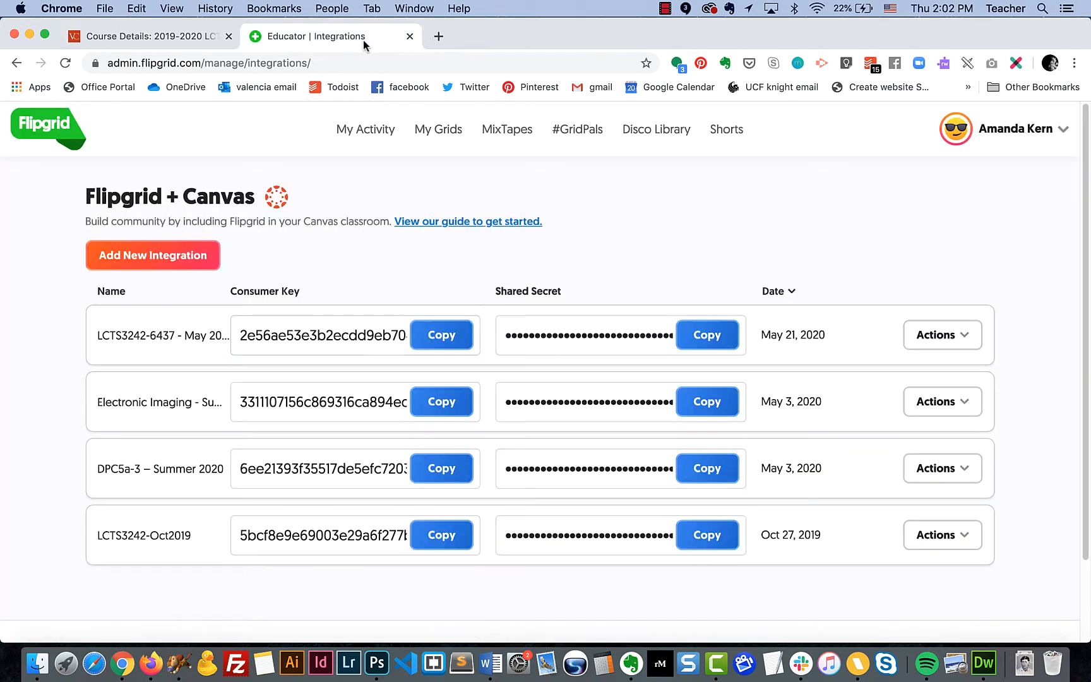
{"action": "left_click", "coordinate": [438, 345]}
{"action": "left_click", "coordinate": [708, 336]}
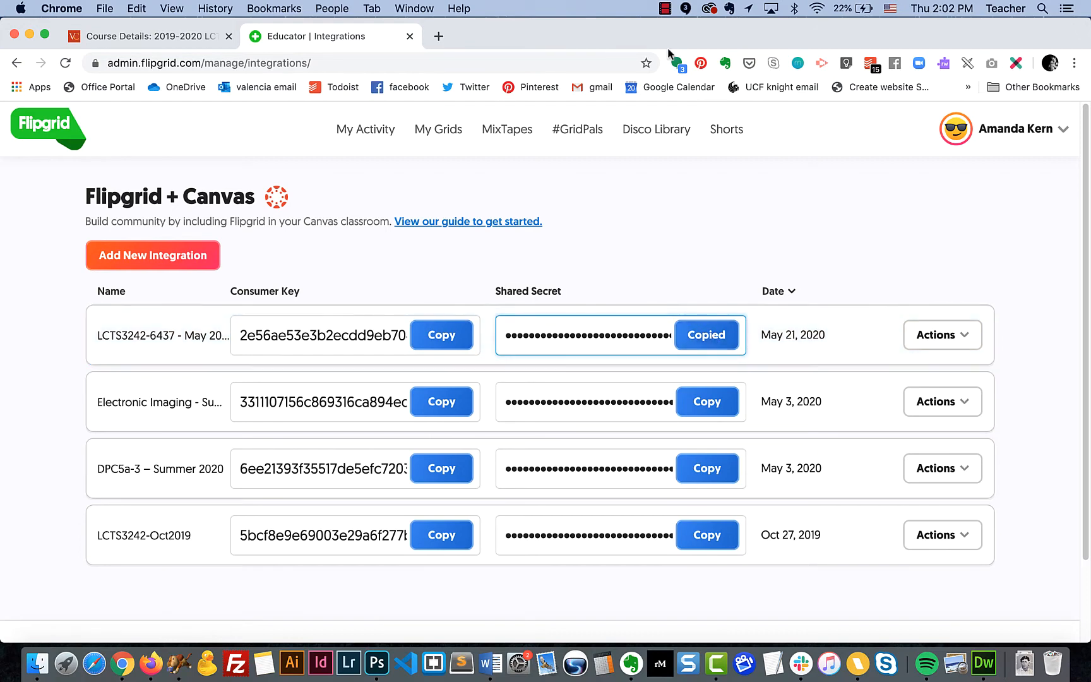
{"action": "left_click", "coordinate": [187, 35]}
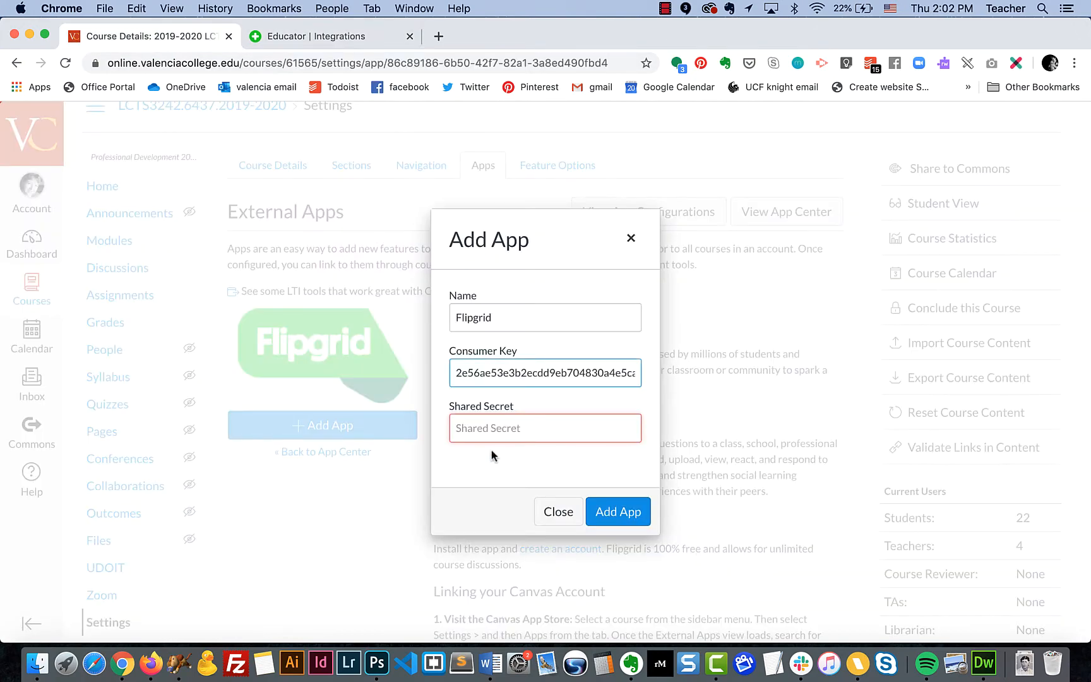
{"action": "left_click", "coordinate": [468, 427]}
{"action": "key", "text": "super+v"}
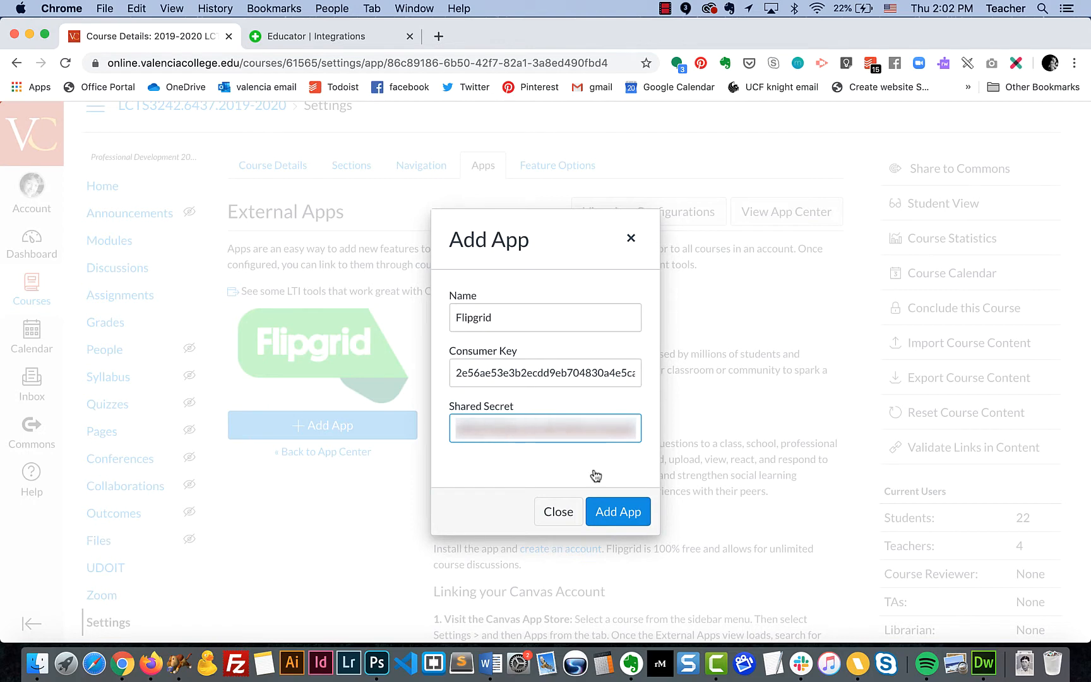
{"action": "left_click", "coordinate": [621, 513]}
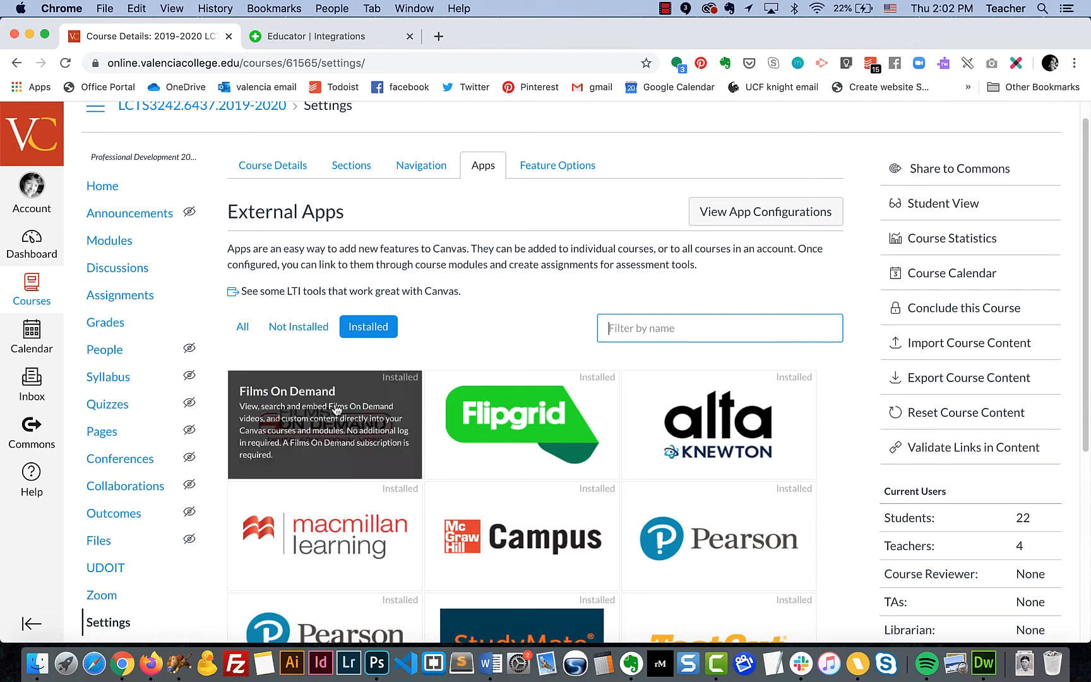
Look over the course Navigation settings, then go to the course Assignments list
{"action": "scroll", "coordinate": [314, 430], "scroll_direction": "down", "scroll_amount": 3}
{"action": "scroll", "coordinate": [314, 430], "scroll_direction": "up", "scroll_amount": 3}
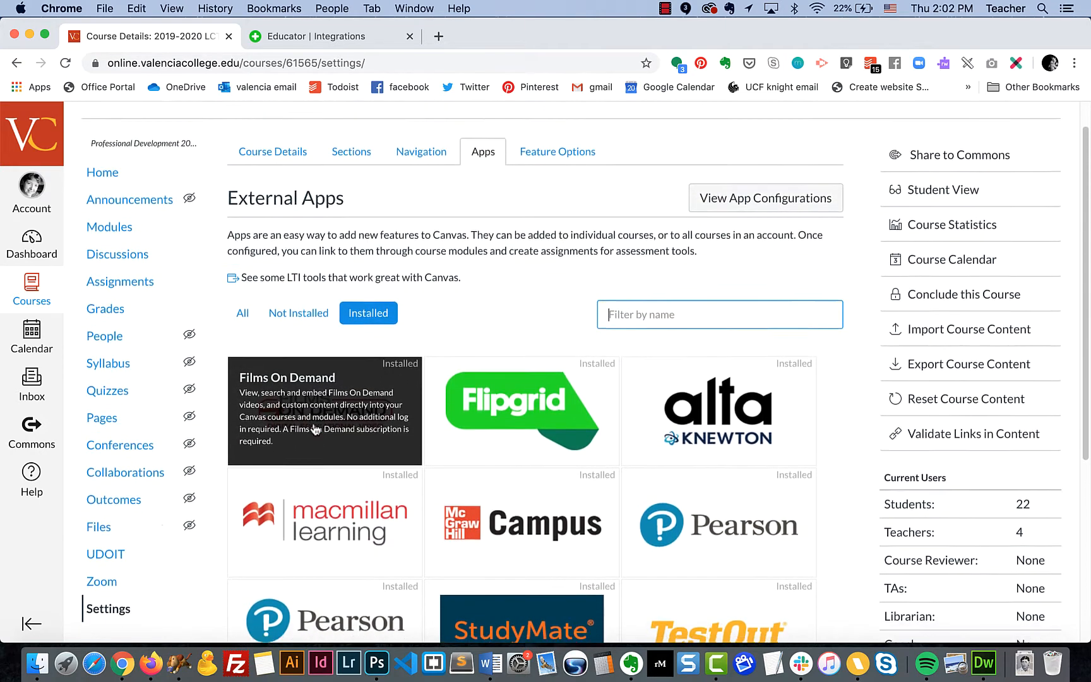
{"action": "left_click", "coordinate": [422, 132]}
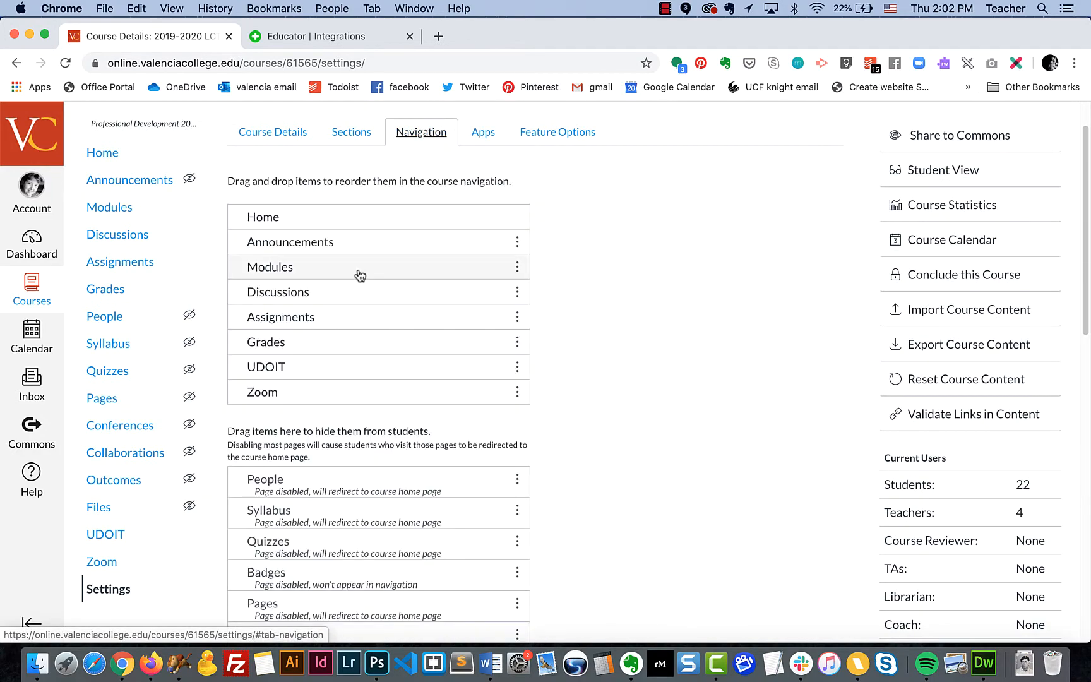
{"action": "scroll", "coordinate": [358, 274], "scroll_direction": "down", "scroll_amount": 20}
{"action": "scroll", "coordinate": [359, 274], "scroll_direction": "up", "scroll_amount": 10}
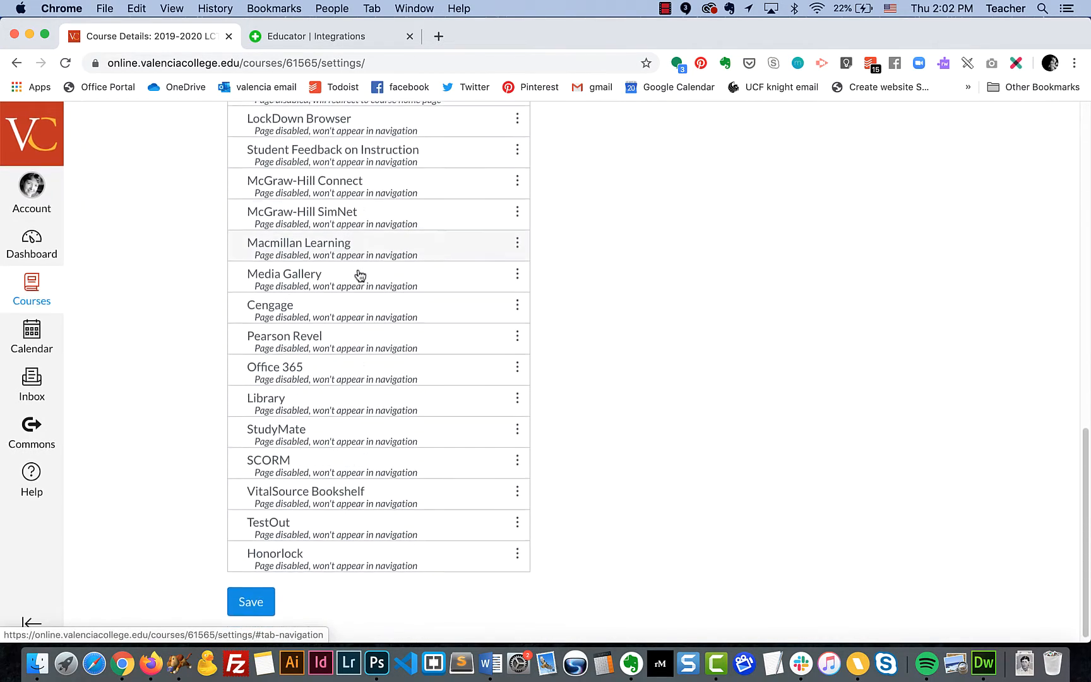
{"action": "scroll", "coordinate": [360, 275], "scroll_direction": "up", "scroll_amount": 13}
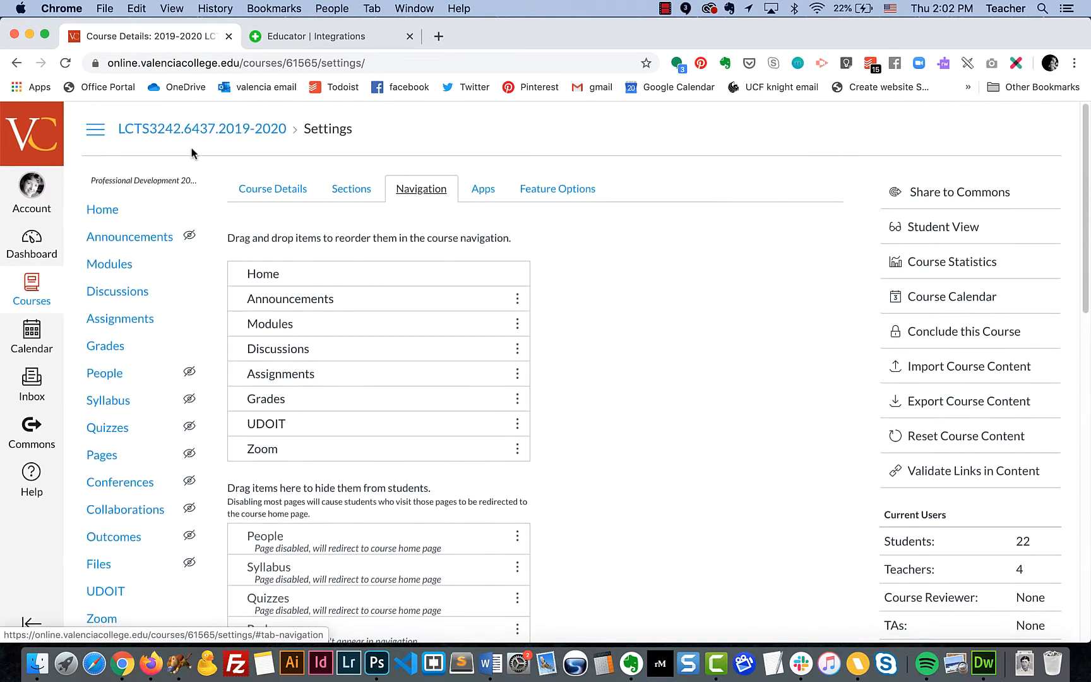
{"action": "left_click", "coordinate": [123, 321]}
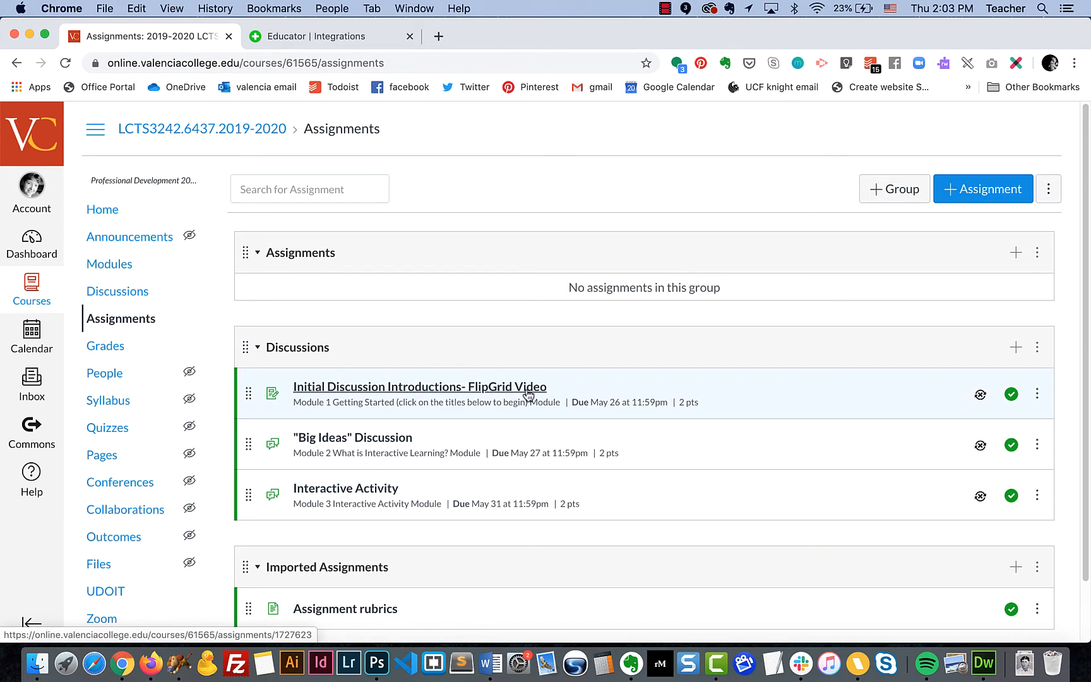
Open the Initial Discussion Introductions- FlipGrid Video assignment's edit form and review its settings
{"action": "left_click", "coordinate": [528, 395]}
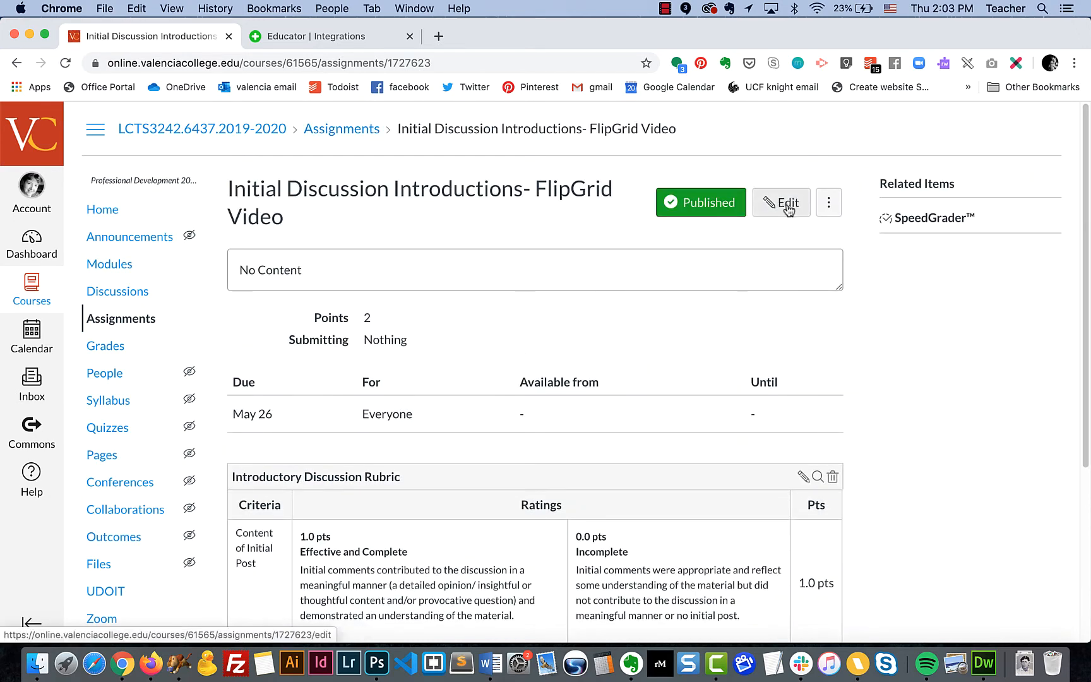
{"action": "left_click", "coordinate": [788, 208]}
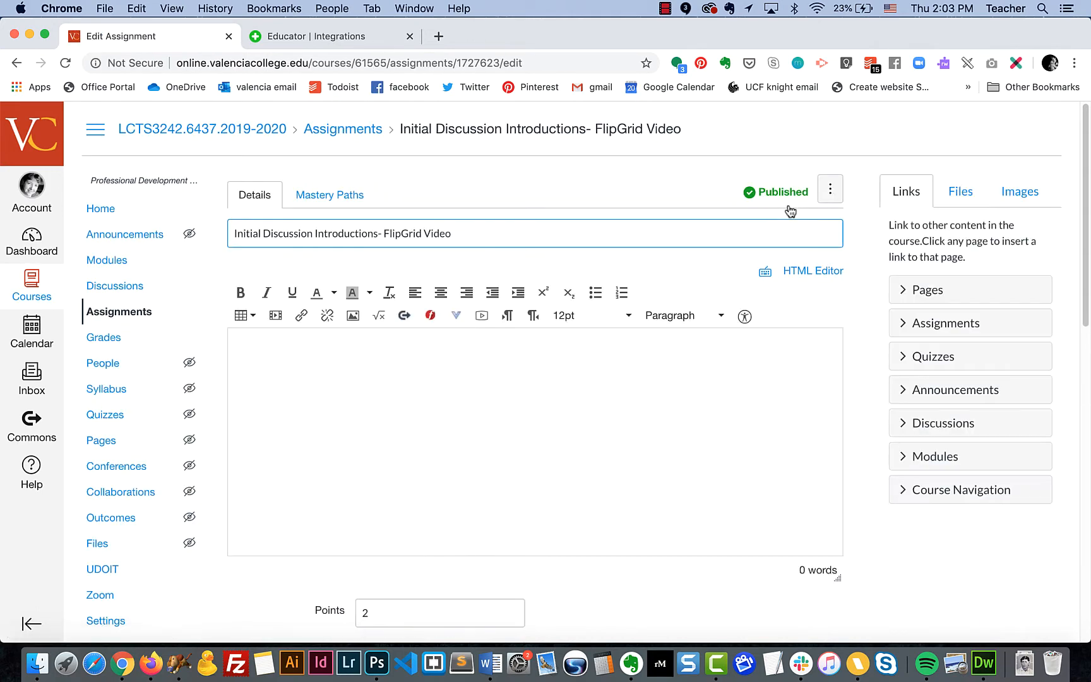
{"action": "scroll", "coordinate": [635, 574], "scroll_direction": "down", "scroll_amount": 10}
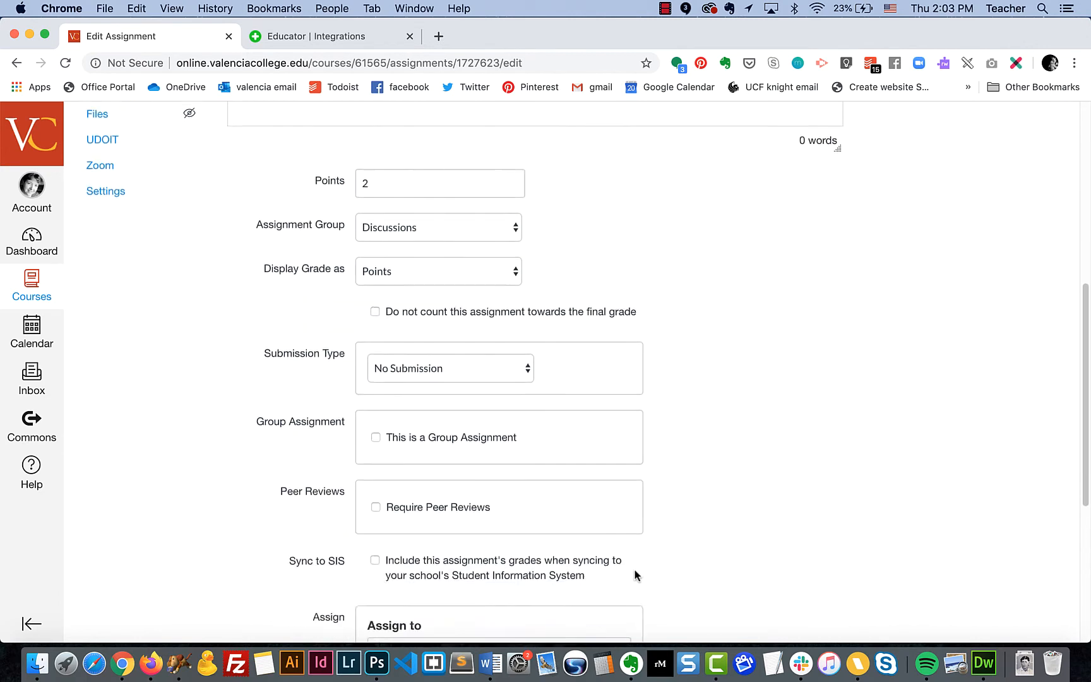
{"action": "scroll", "coordinate": [636, 574], "scroll_direction": "down", "scroll_amount": 3}
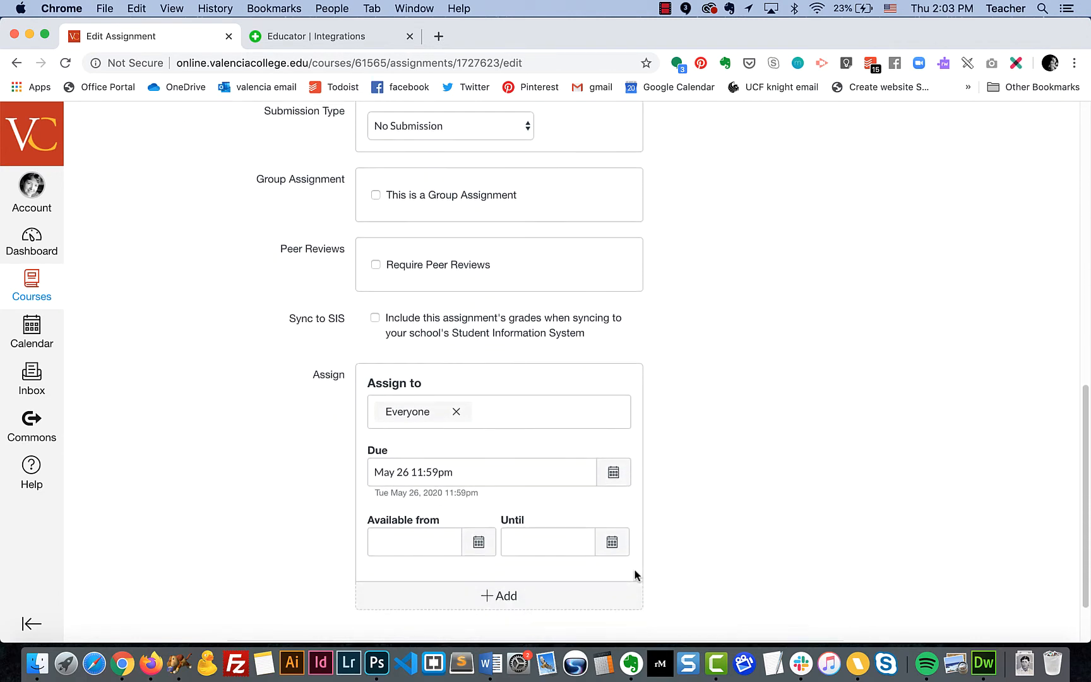
{"action": "scroll", "coordinate": [634, 569], "scroll_direction": "up", "scroll_amount": 1}
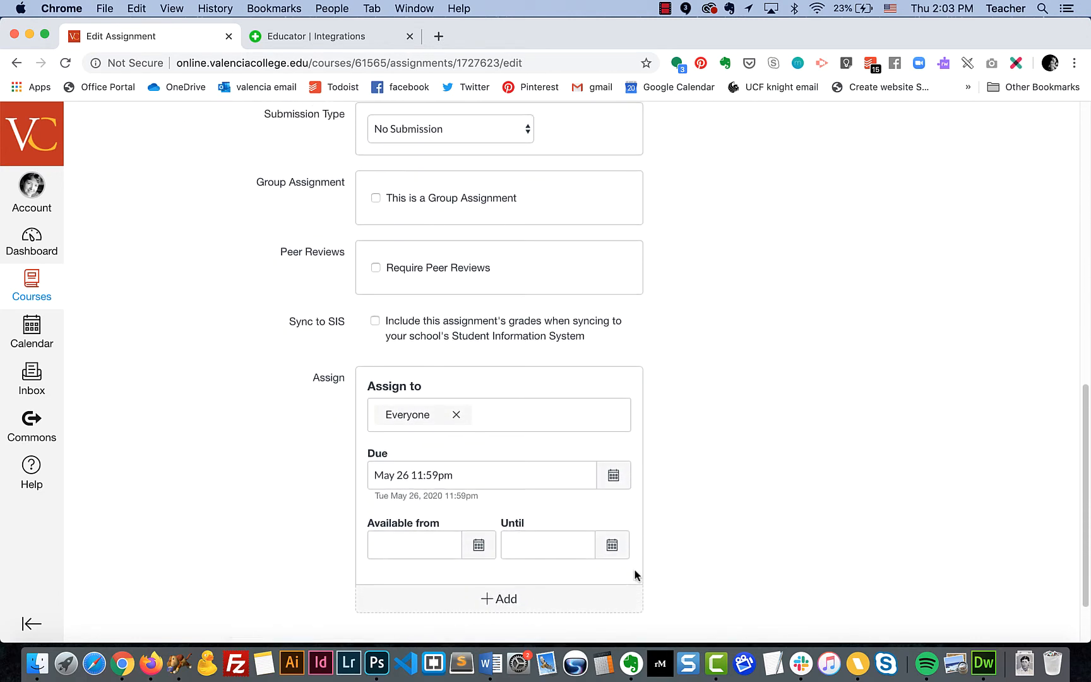
{"action": "scroll", "coordinate": [634, 569], "scroll_direction": "down", "scroll_amount": 1}
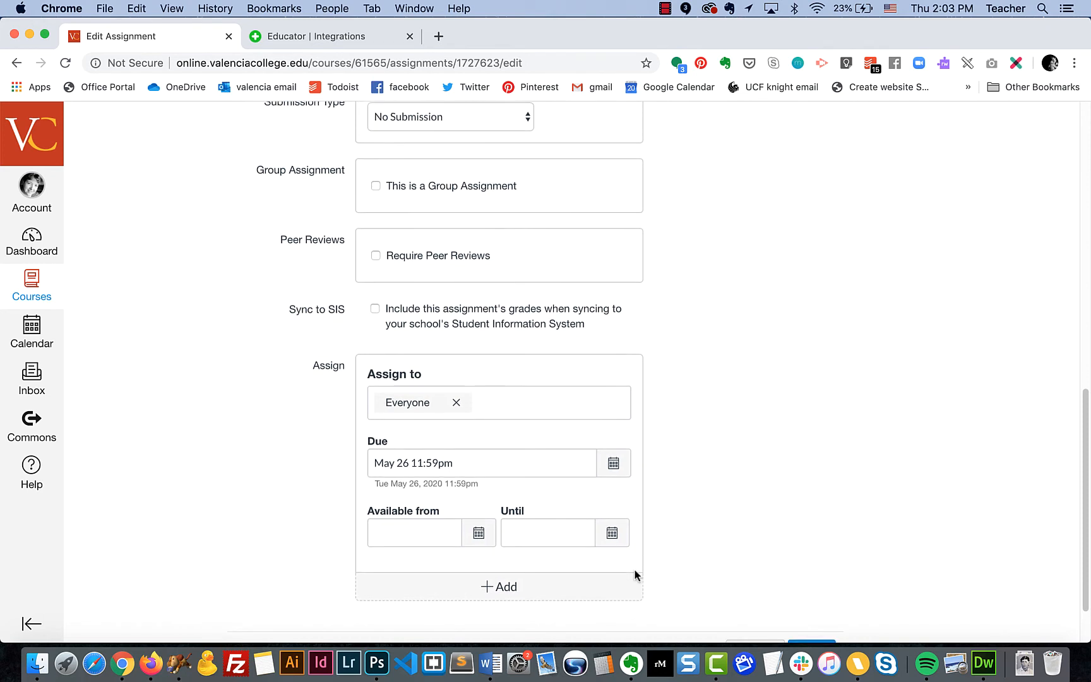
{"action": "scroll", "coordinate": [635, 574], "scroll_direction": "down", "scroll_amount": 1}
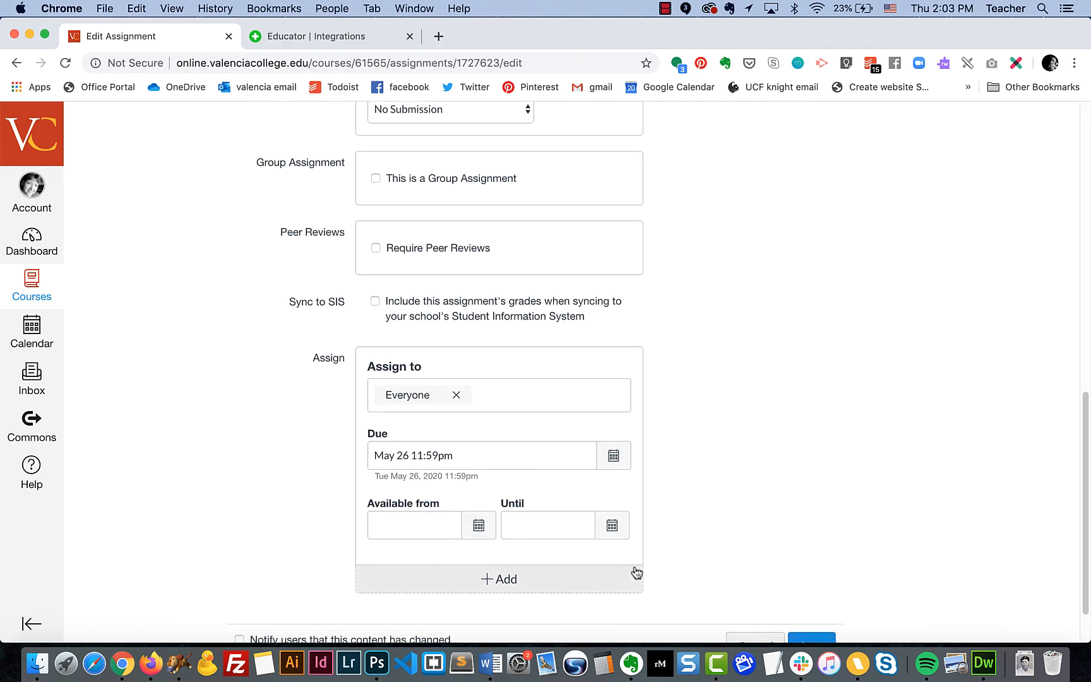
{"action": "scroll", "coordinate": [636, 573], "scroll_direction": "up", "scroll_amount": 2}
{"action": "scroll", "coordinate": [635, 572], "scroll_direction": "up", "scroll_amount": 5}
{"action": "scroll", "coordinate": [635, 571], "scroll_direction": "down", "scroll_amount": 3}
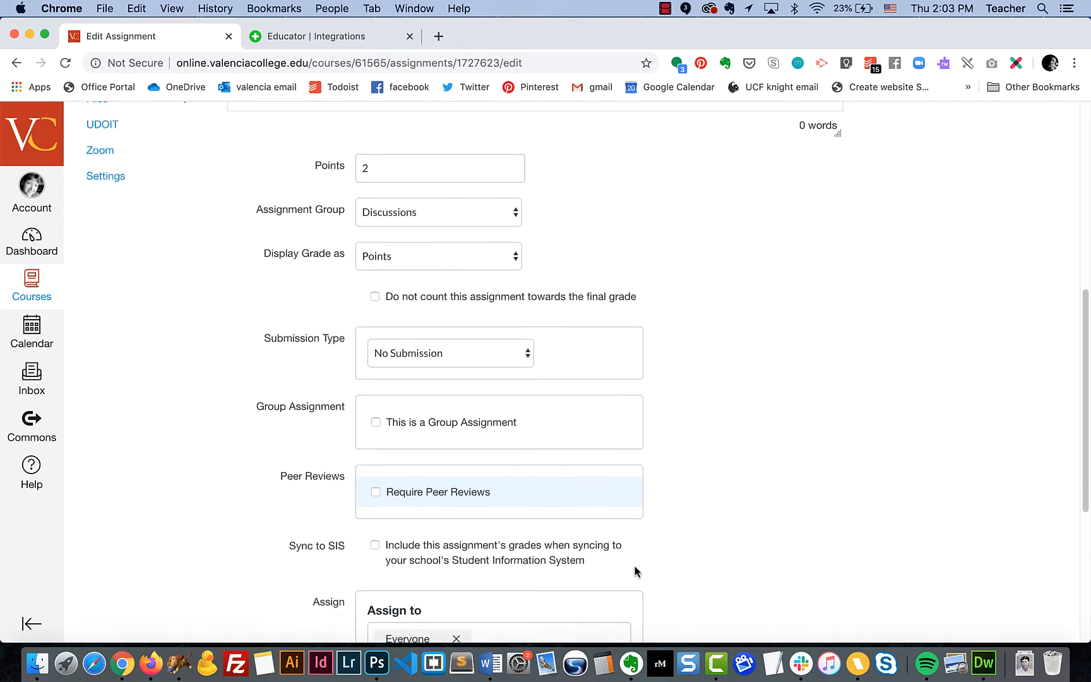
{"action": "scroll", "coordinate": [635, 570], "scroll_direction": "down", "scroll_amount": 3}
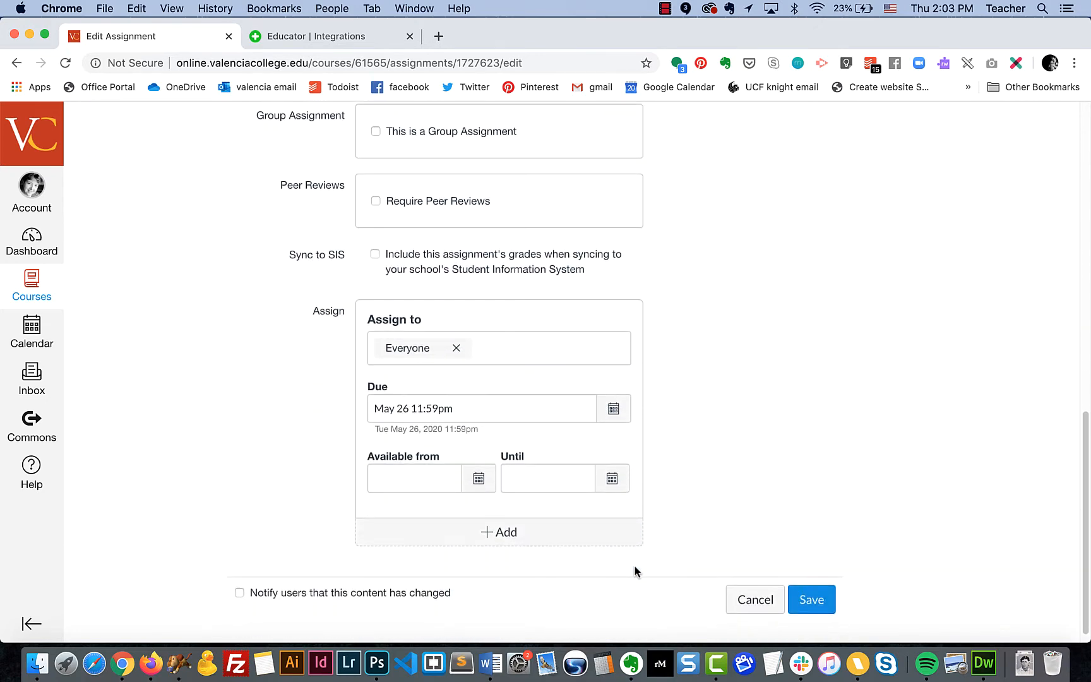
{"action": "scroll", "coordinate": [635, 570], "scroll_direction": "up", "scroll_amount": 2}
{"action": "scroll", "coordinate": [634, 565], "scroll_direction": "up", "scroll_amount": 3}
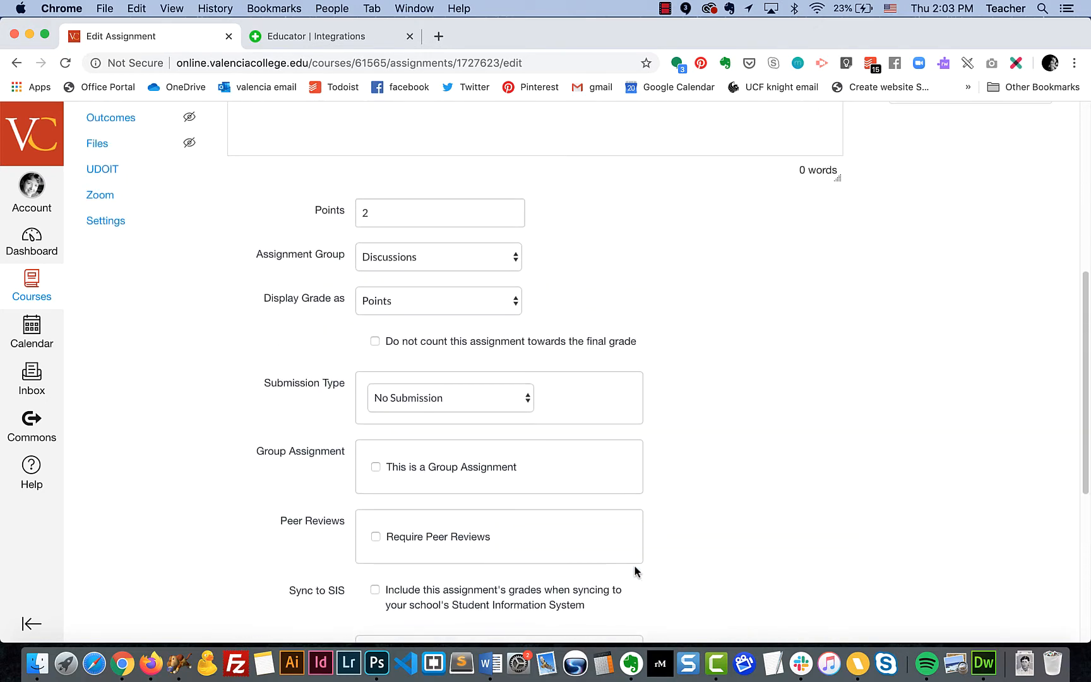
{"action": "scroll", "coordinate": [634, 564], "scroll_direction": "down", "scroll_amount": 1}
{"action": "scroll", "coordinate": [634, 565], "scroll_direction": "down", "scroll_amount": 3}
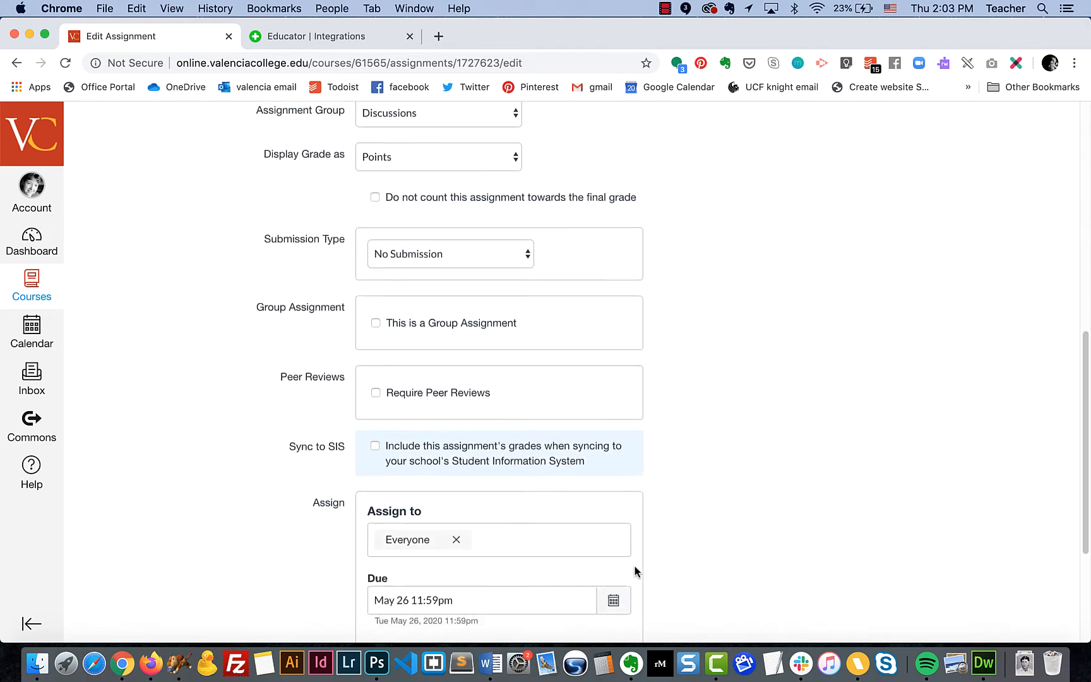
{"action": "scroll", "coordinate": [634, 566], "scroll_direction": "down", "scroll_amount": 3}
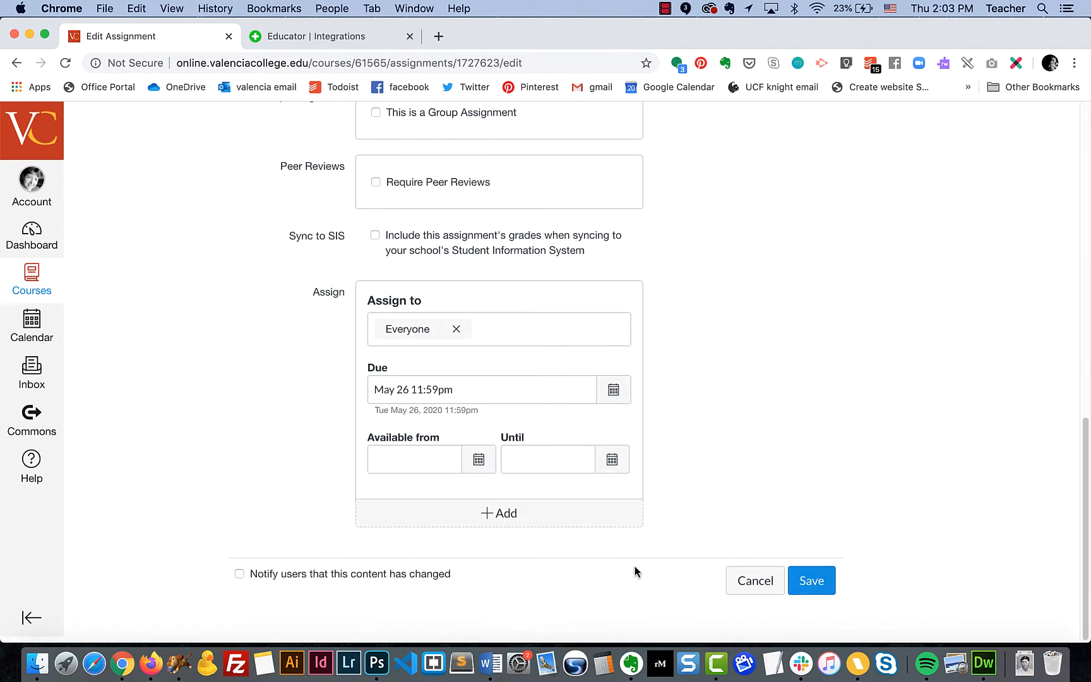
{"action": "scroll", "coordinate": [634, 565], "scroll_direction": "up", "scroll_amount": 5}
{"action": "scroll", "coordinate": [634, 571], "scroll_direction": "up", "scroll_amount": 1}
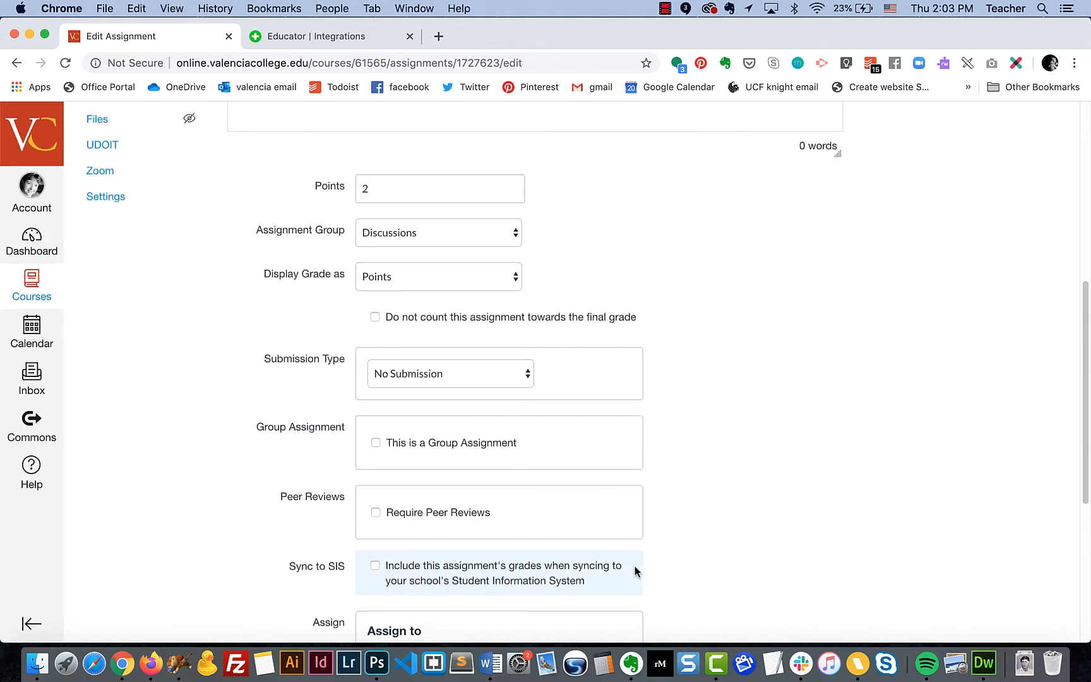
Set the submission type to External Tool and select Flipgrid from the configured tools
{"action": "left_click", "coordinate": [450, 373]}
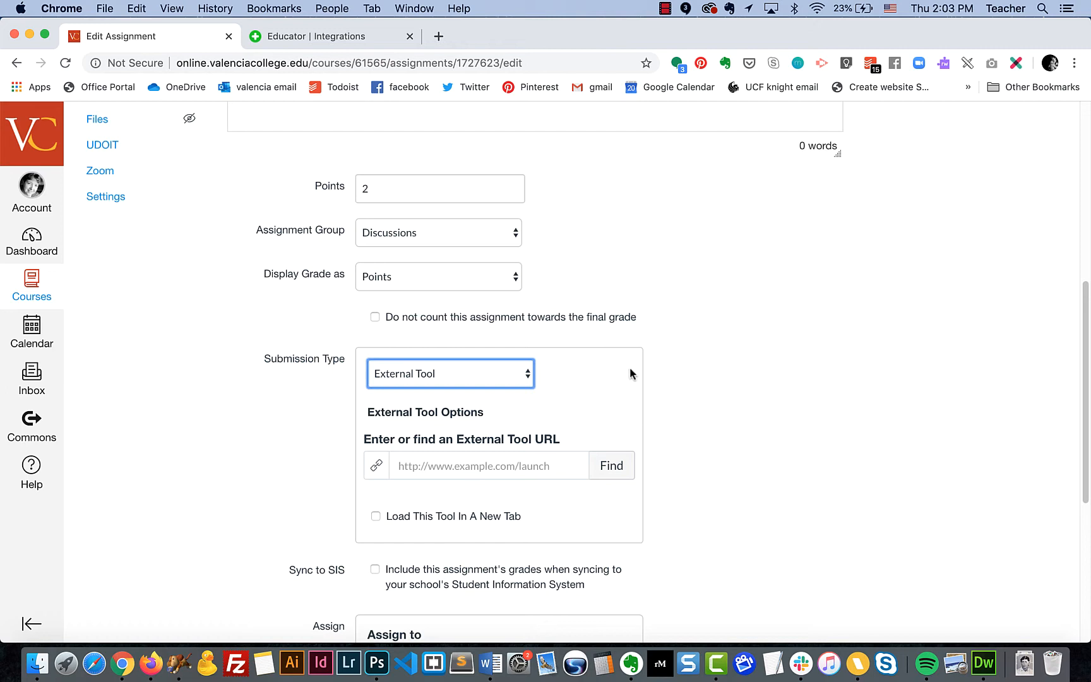
{"action": "scroll", "coordinate": [622, 384], "scroll_direction": "down", "scroll_amount": 3}
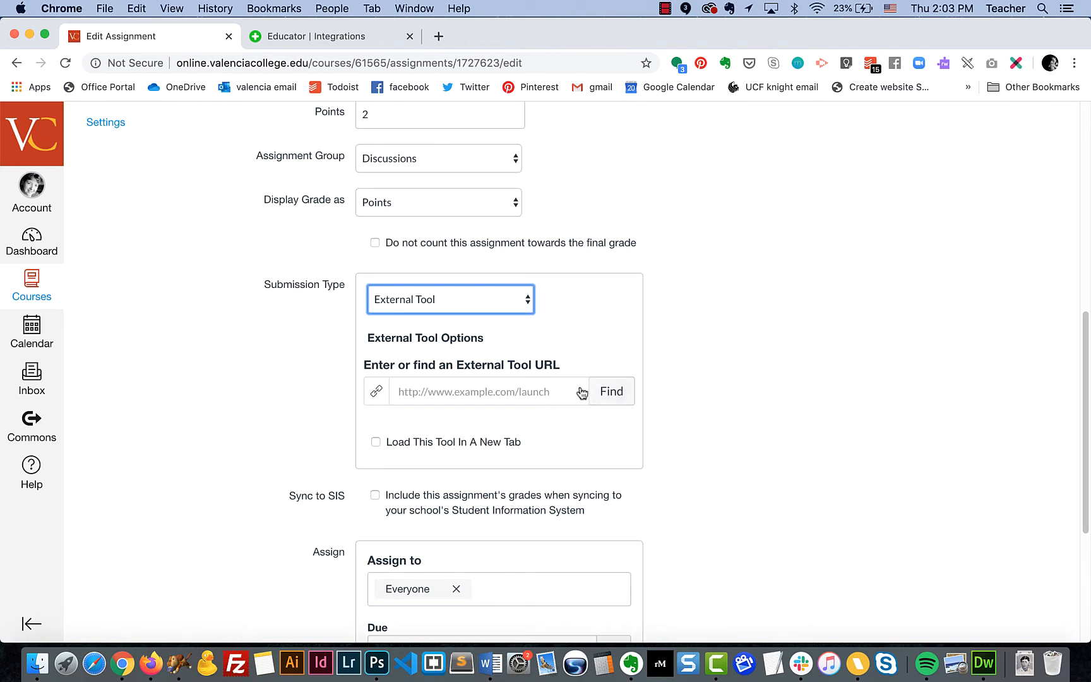
{"action": "left_click", "coordinate": [551, 390]}
{"action": "type", "text": "flipgrid"}
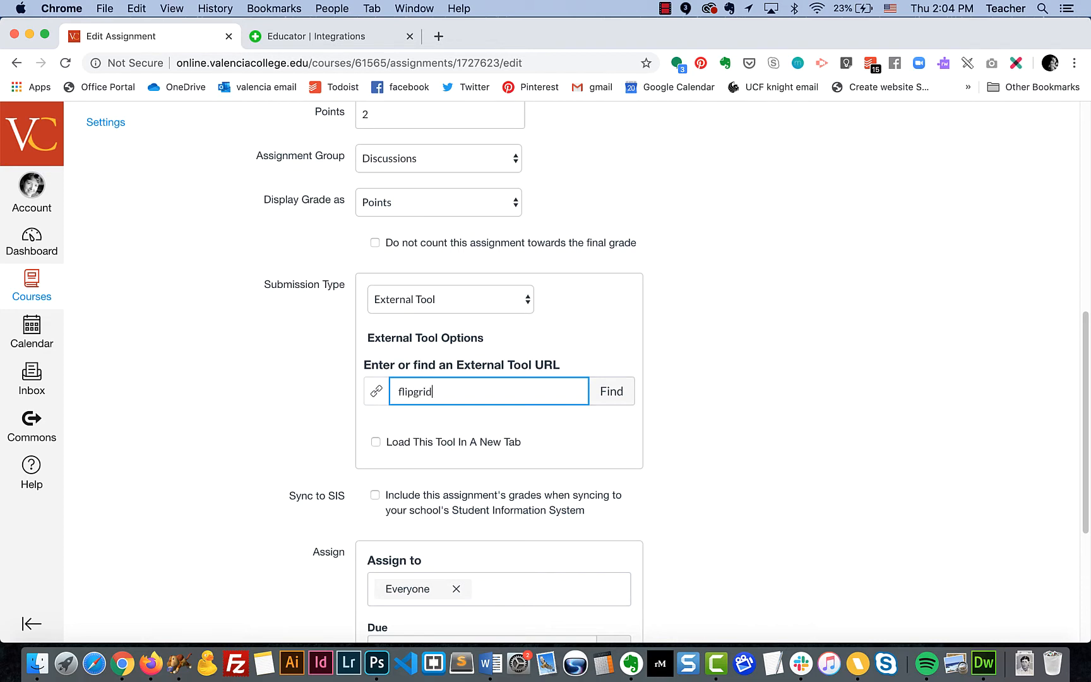
{"action": "left_click", "coordinate": [622, 397]}
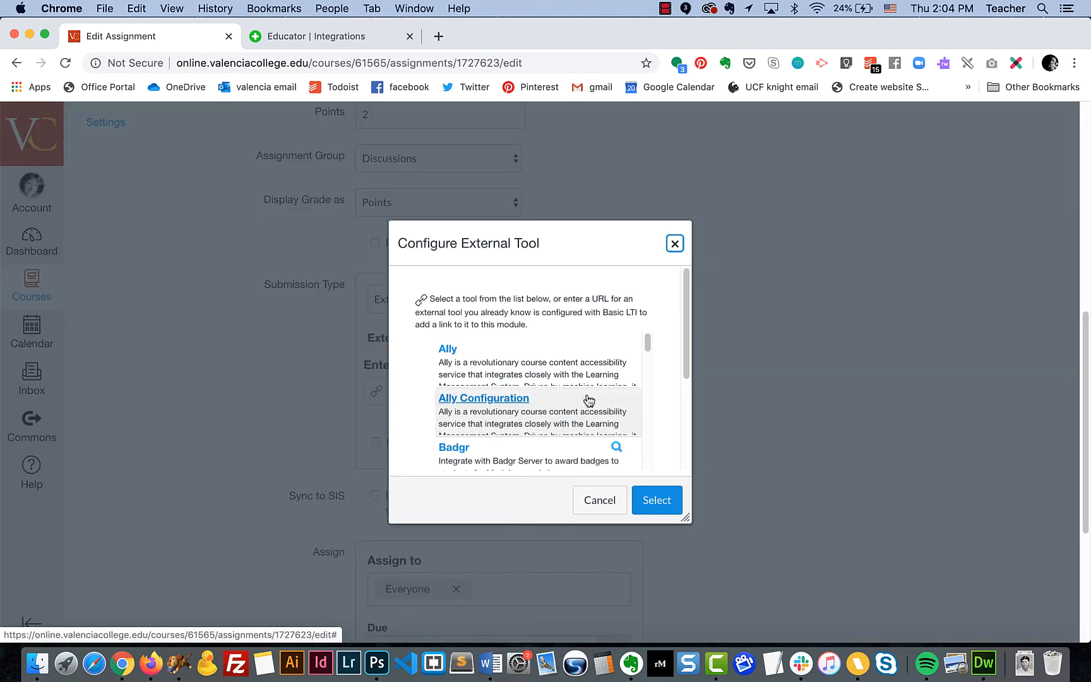
{"action": "scroll", "coordinate": [584, 401], "scroll_direction": "down", "scroll_amount": 10}
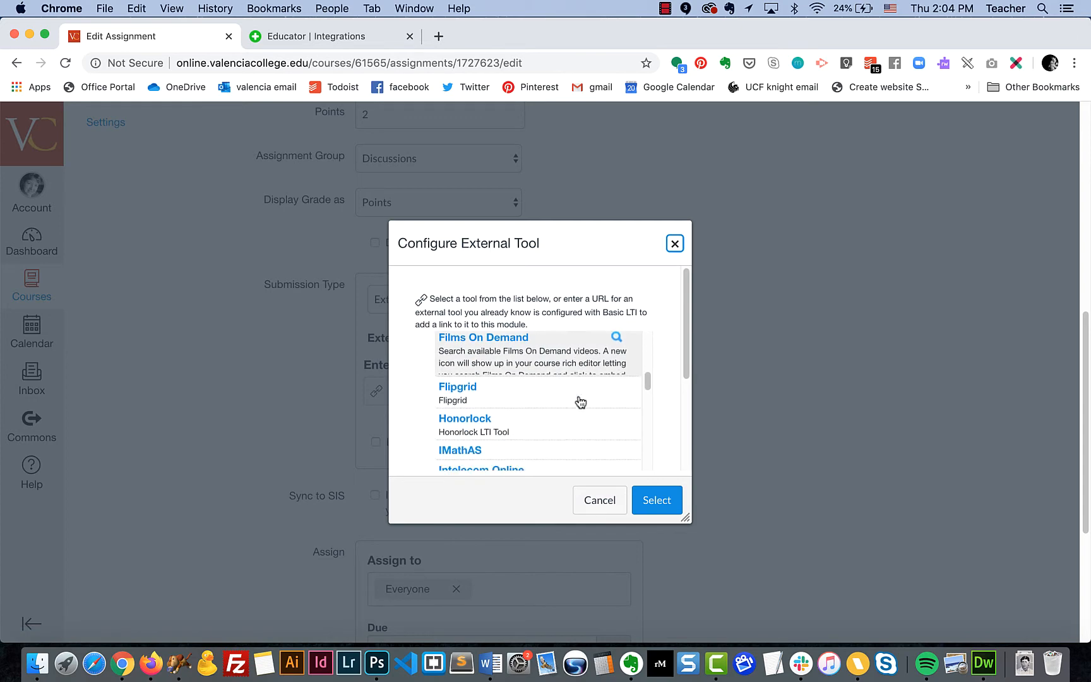
{"action": "left_click", "coordinate": [559, 362]}
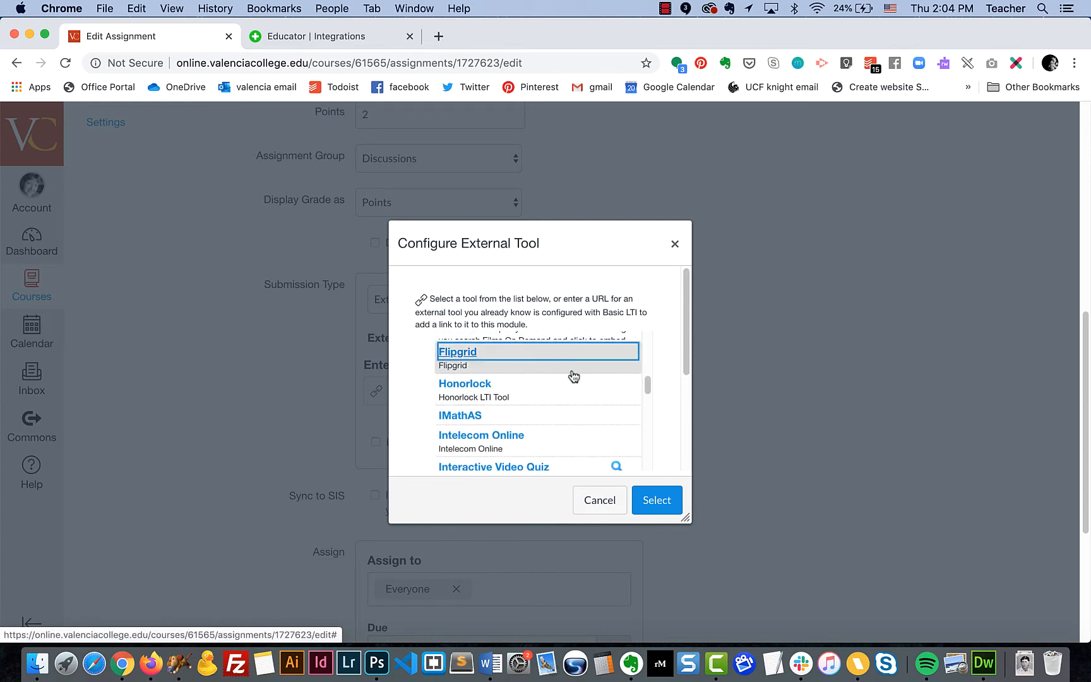
{"action": "left_click", "coordinate": [671, 500]}
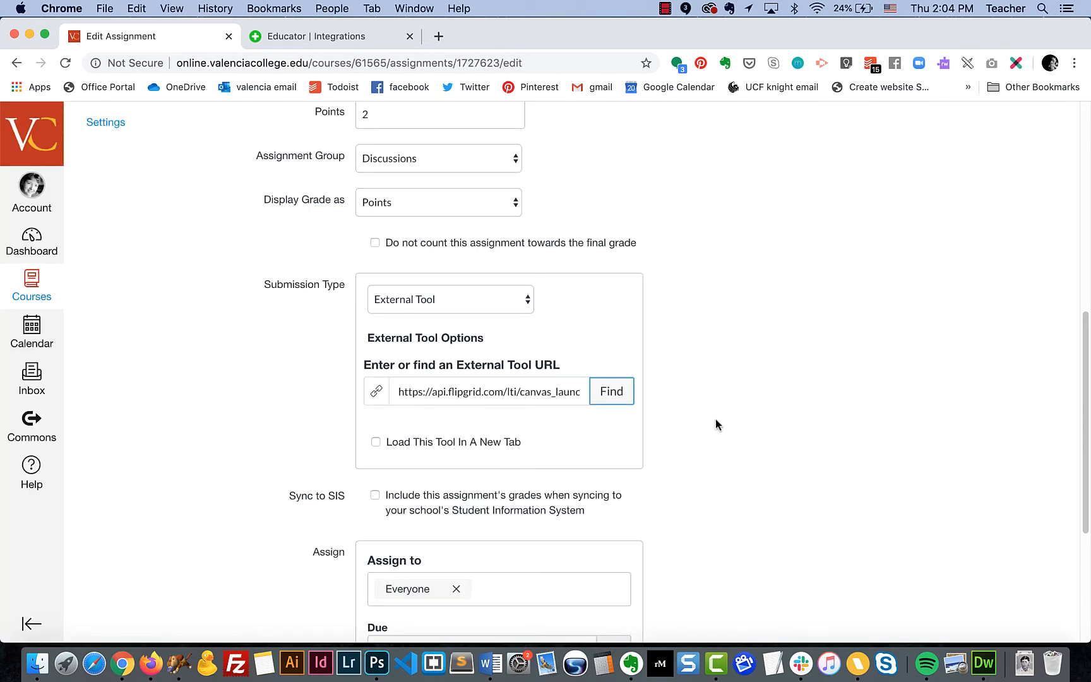
{"action": "scroll", "coordinate": [716, 420], "scroll_direction": "down", "scroll_amount": 5}
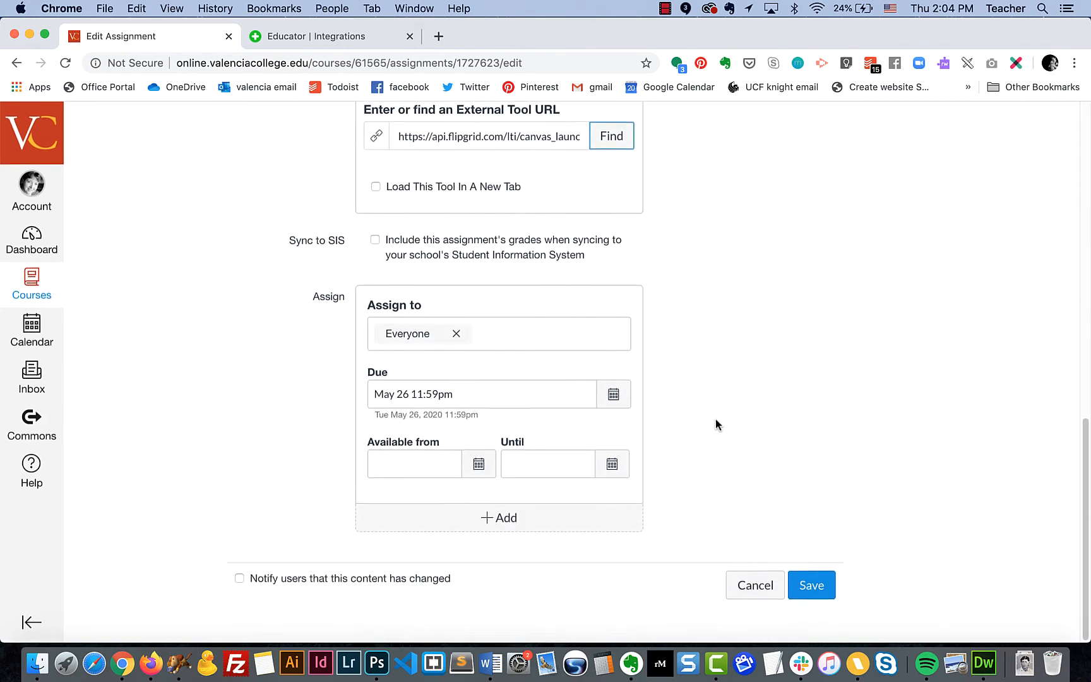
Save the assignment, create a Flipgrid course grid, and review the embedded topic details
{"action": "left_click", "coordinate": [813, 593]}
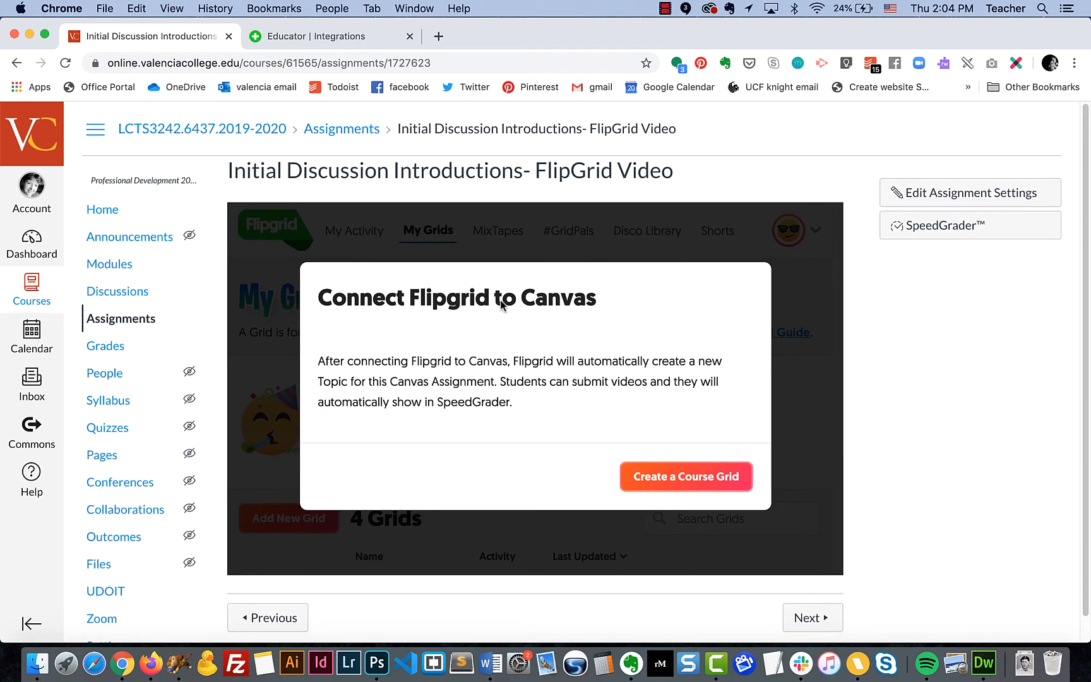
{"action": "left_click", "coordinate": [683, 484]}
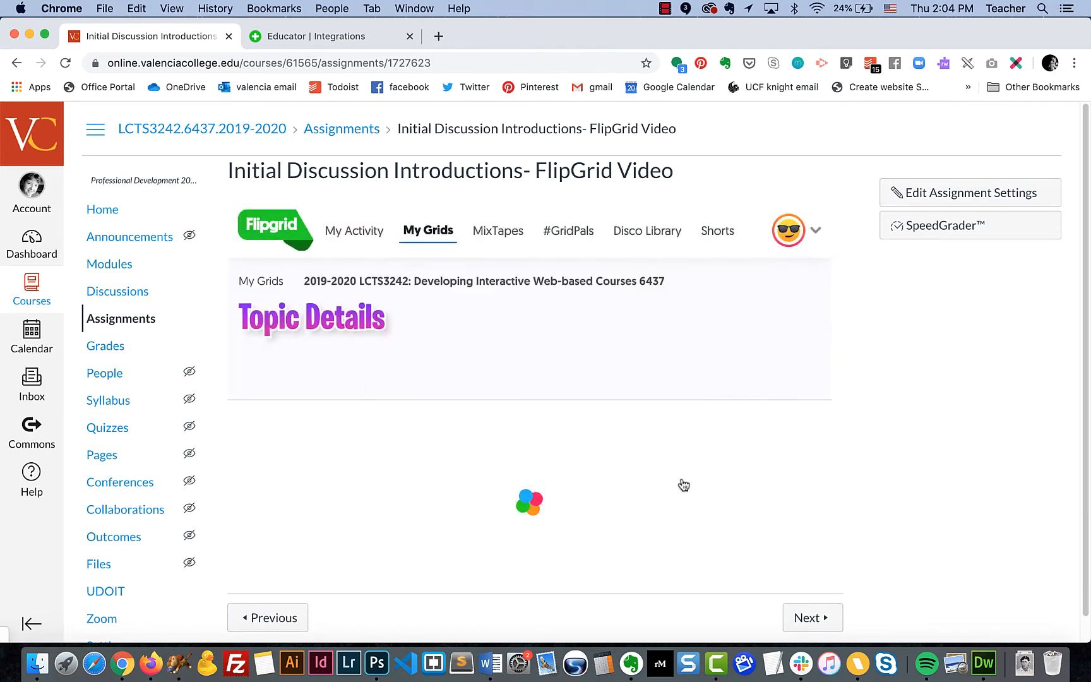
{"action": "scroll", "coordinate": [514, 422], "scroll_direction": "down", "scroll_amount": 5}
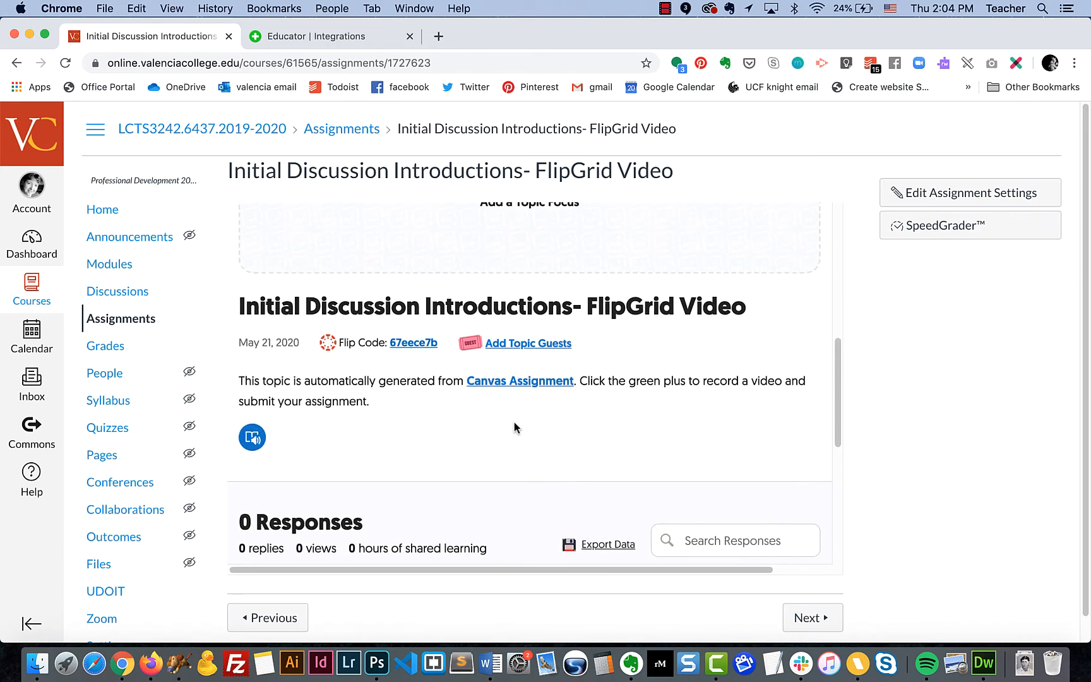
{"action": "scroll", "coordinate": [514, 422], "scroll_direction": "up", "scroll_amount": 2}
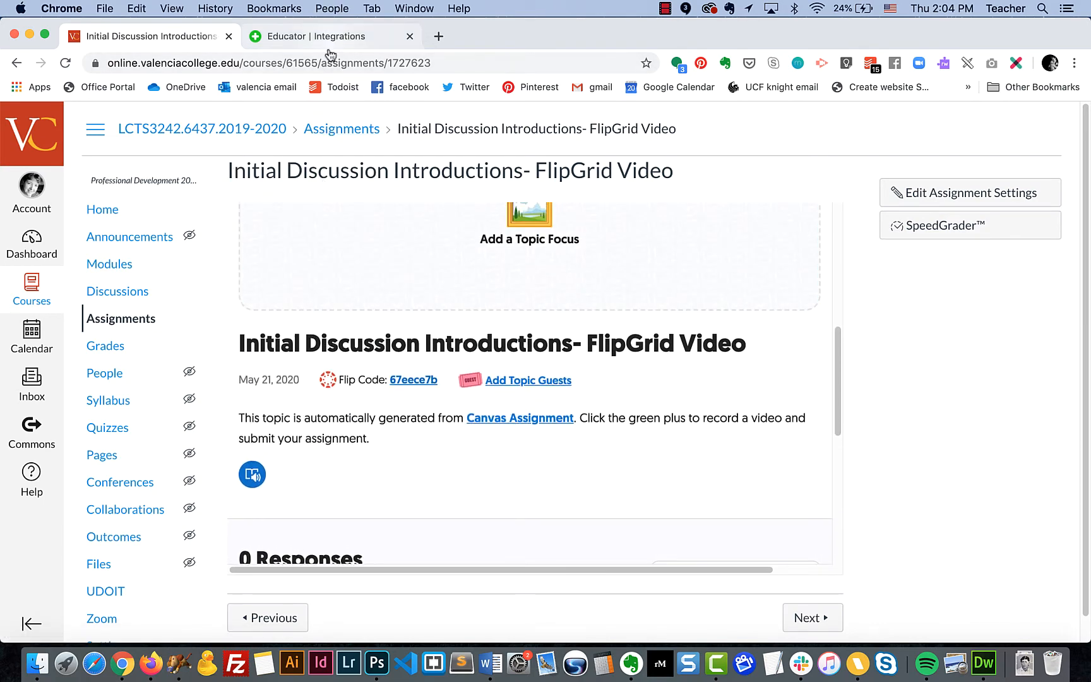
{"action": "scroll", "coordinate": [401, 426], "scroll_direction": "up", "scroll_amount": 2}
{"action": "scroll", "coordinate": [400, 426], "scroll_direction": "up", "scroll_amount": 5}
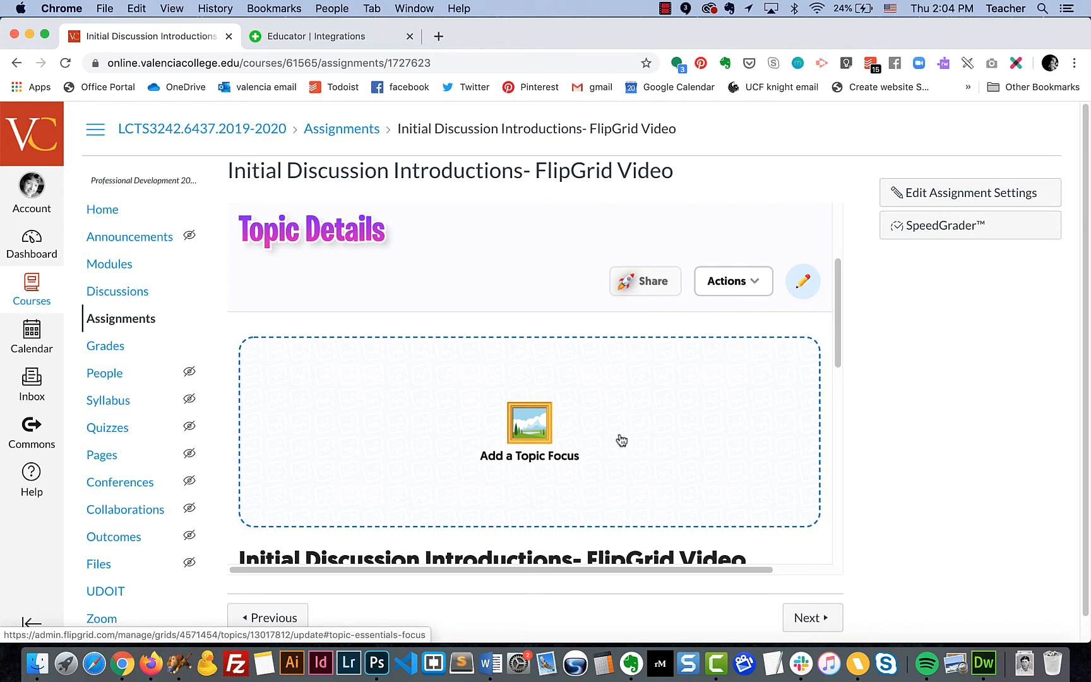
{"action": "scroll", "coordinate": [641, 458], "scroll_direction": "up", "scroll_amount": 2}
{"action": "scroll", "coordinate": [641, 457], "scroll_direction": "down", "scroll_amount": 15}
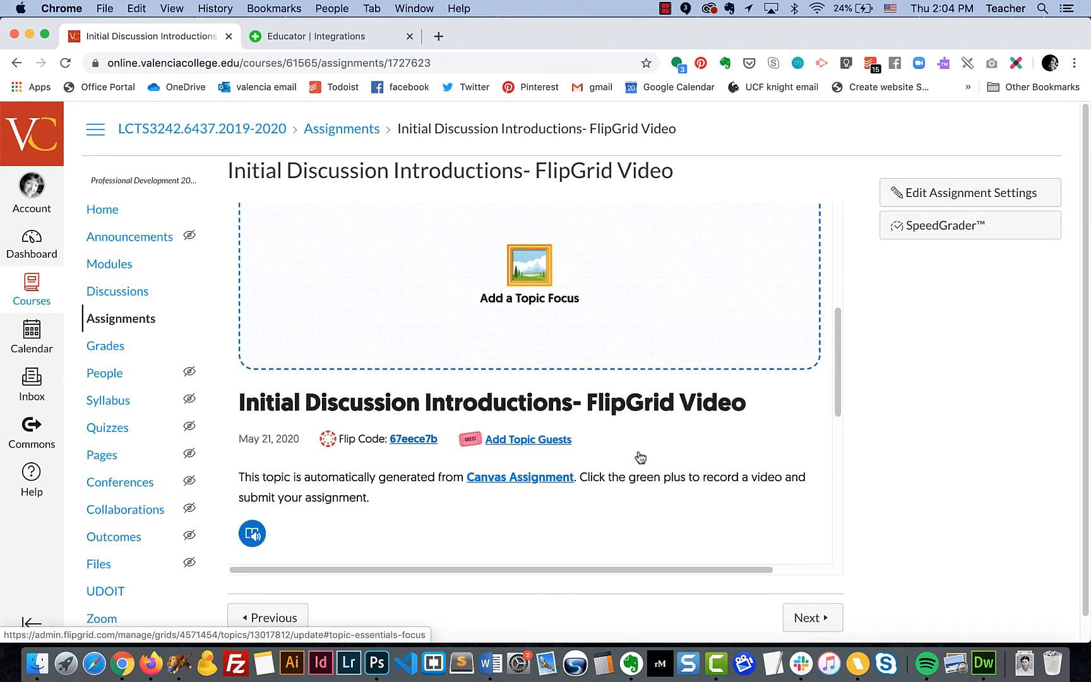
{"action": "scroll", "coordinate": [641, 458], "scroll_direction": "up", "scroll_amount": 15}
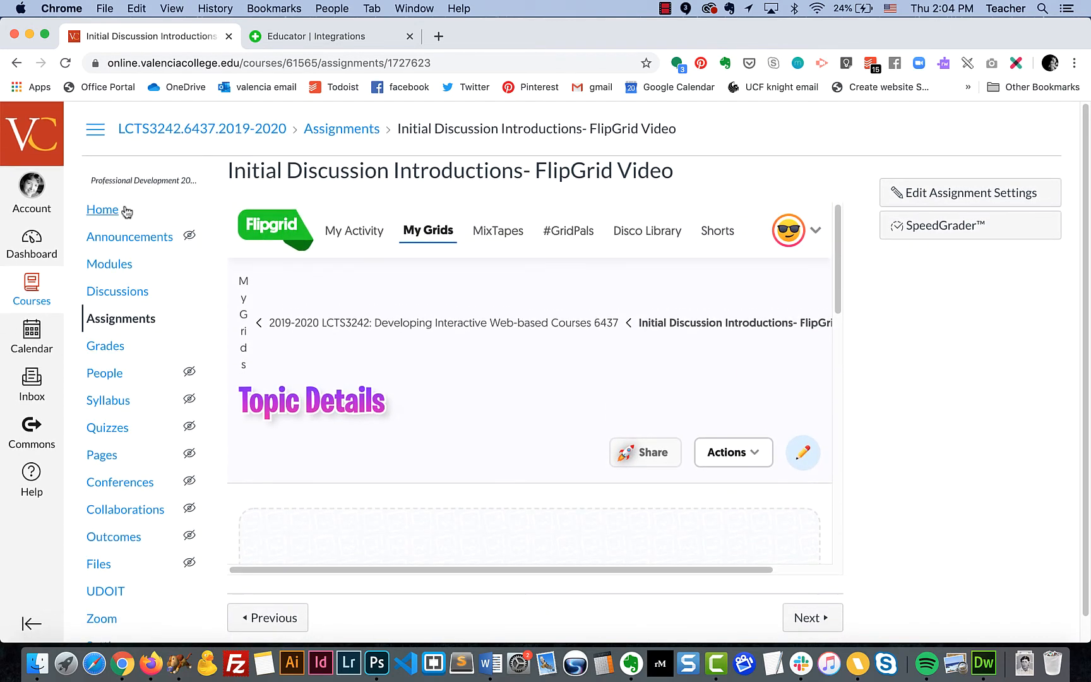
Enter Student View and open the Initial Discussion Introductions- FlipGrid Video assignment
{"action": "left_click", "coordinate": [111, 211]}
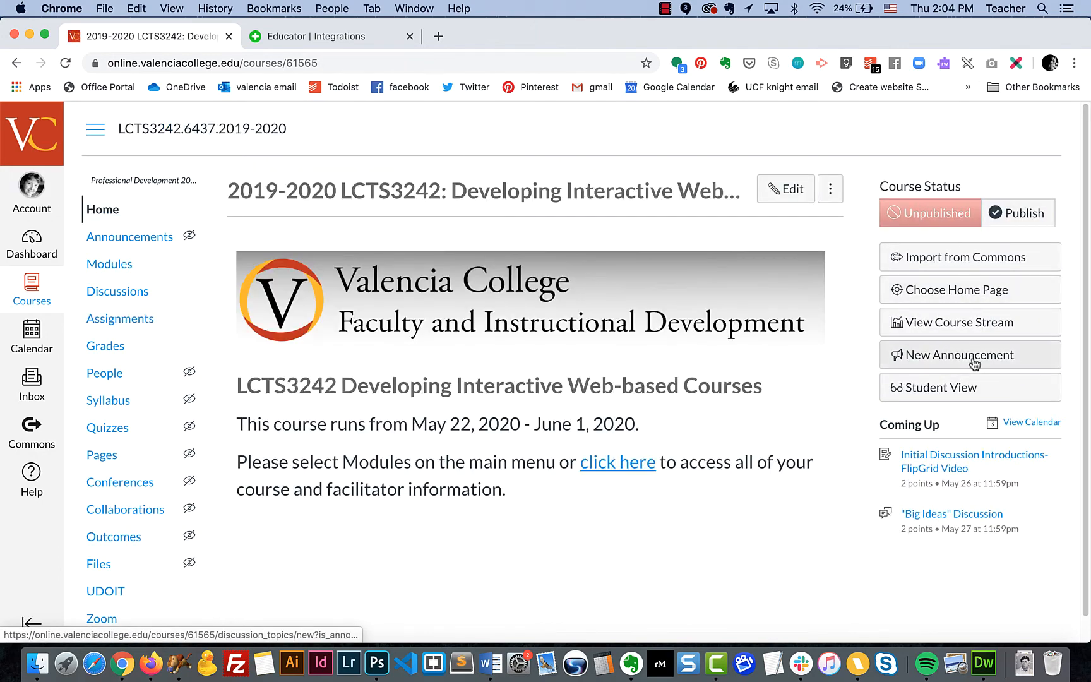
{"action": "left_click", "coordinate": [952, 388]}
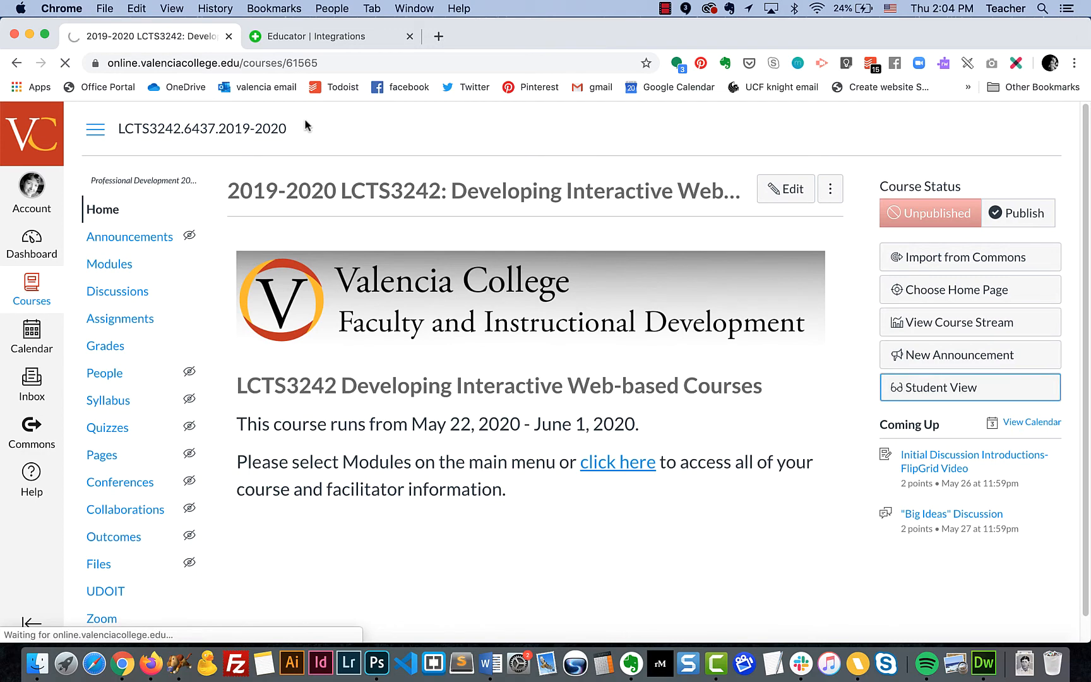
{"action": "left_click", "coordinate": [120, 296]}
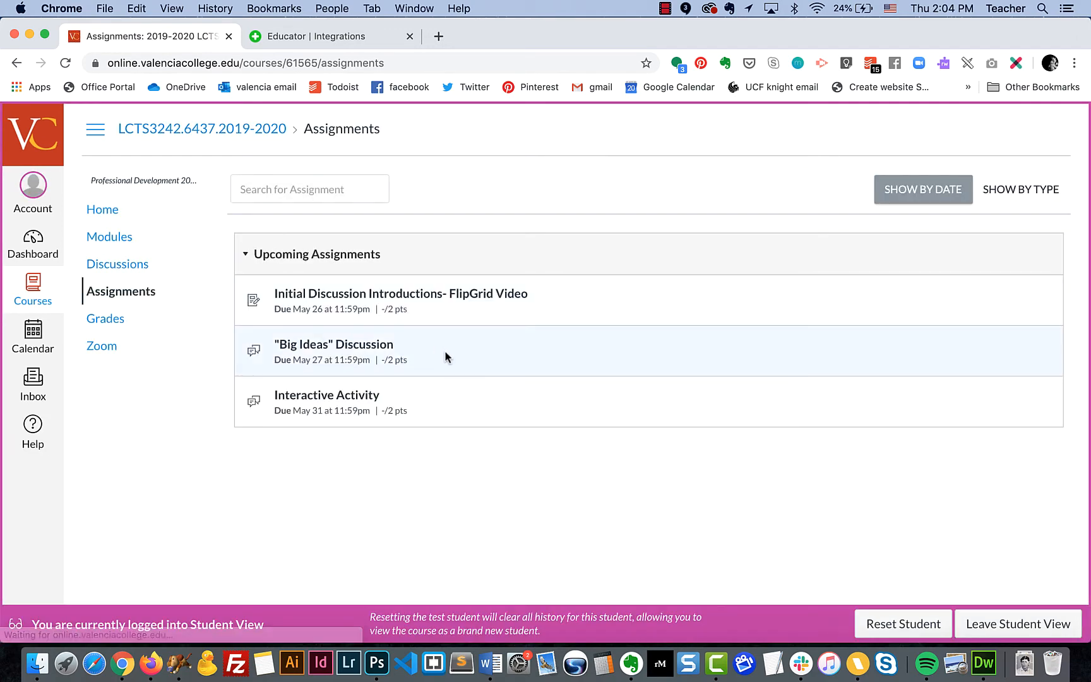
{"action": "left_click", "coordinate": [461, 294]}
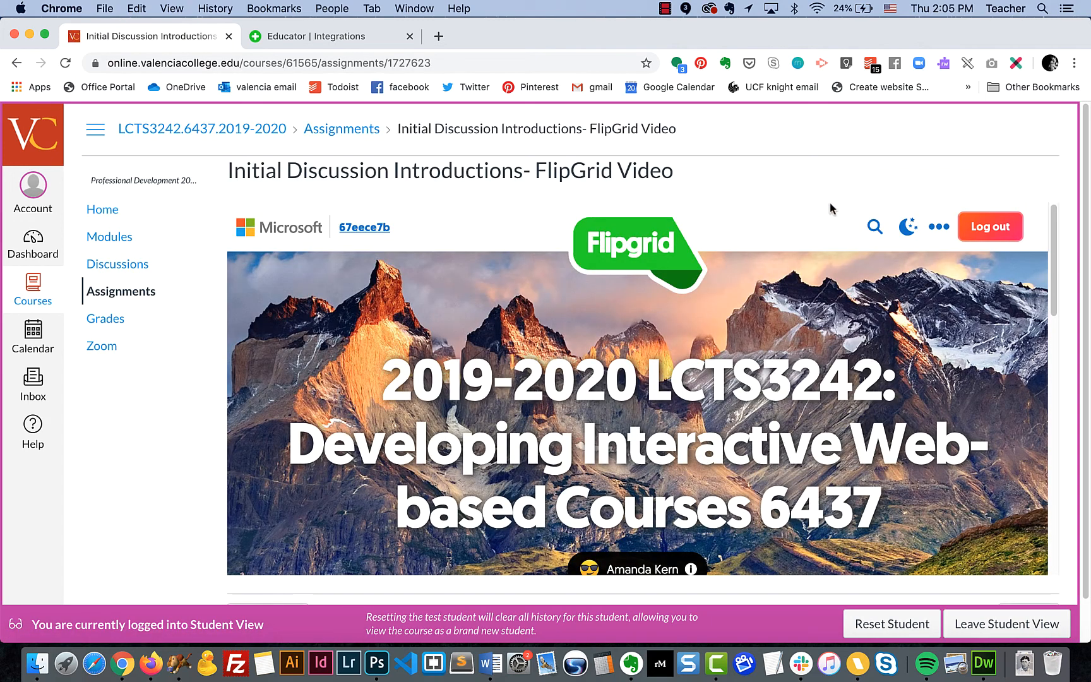
Scroll through the embedded Flipgrid topic and select its auto-generated description
{"action": "left_click_drag", "start_coordinate": [1055, 233], "coordinate": [1034, 449]}
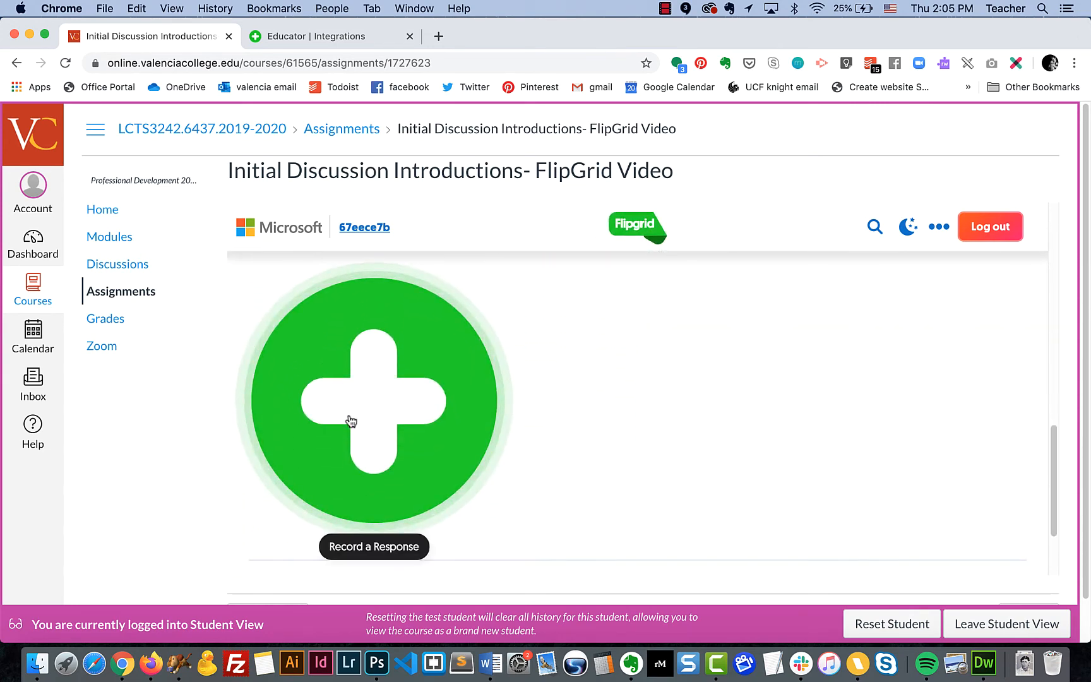
{"action": "scroll", "coordinate": [621, 324], "scroll_direction": "up", "scroll_amount": 10}
{"action": "scroll", "coordinate": [620, 324], "scroll_direction": "up", "scroll_amount": 5}
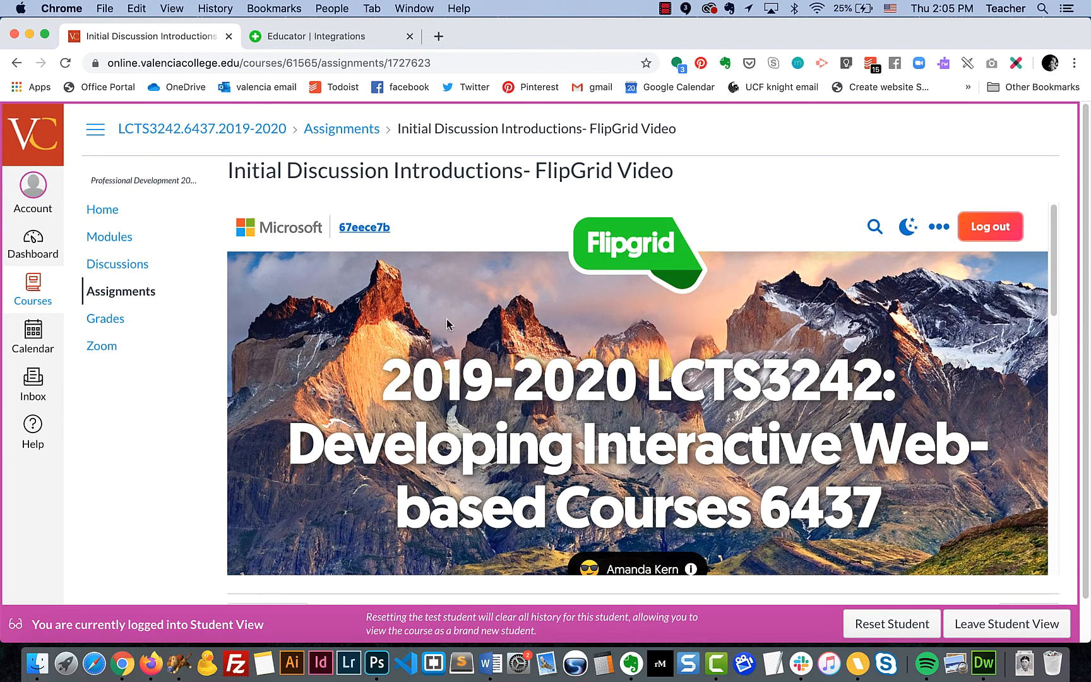
{"action": "scroll", "coordinate": [446, 319], "scroll_direction": "down", "scroll_amount": 5}
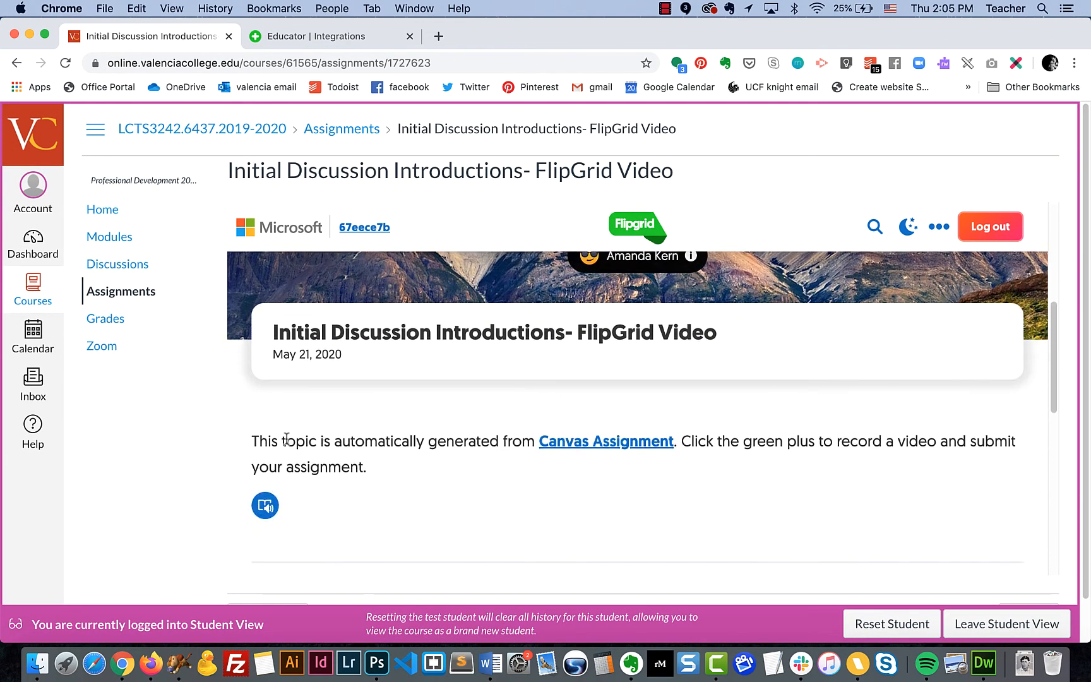
{"action": "left_click_drag", "start_coordinate": [253, 441], "coordinate": [378, 466]}
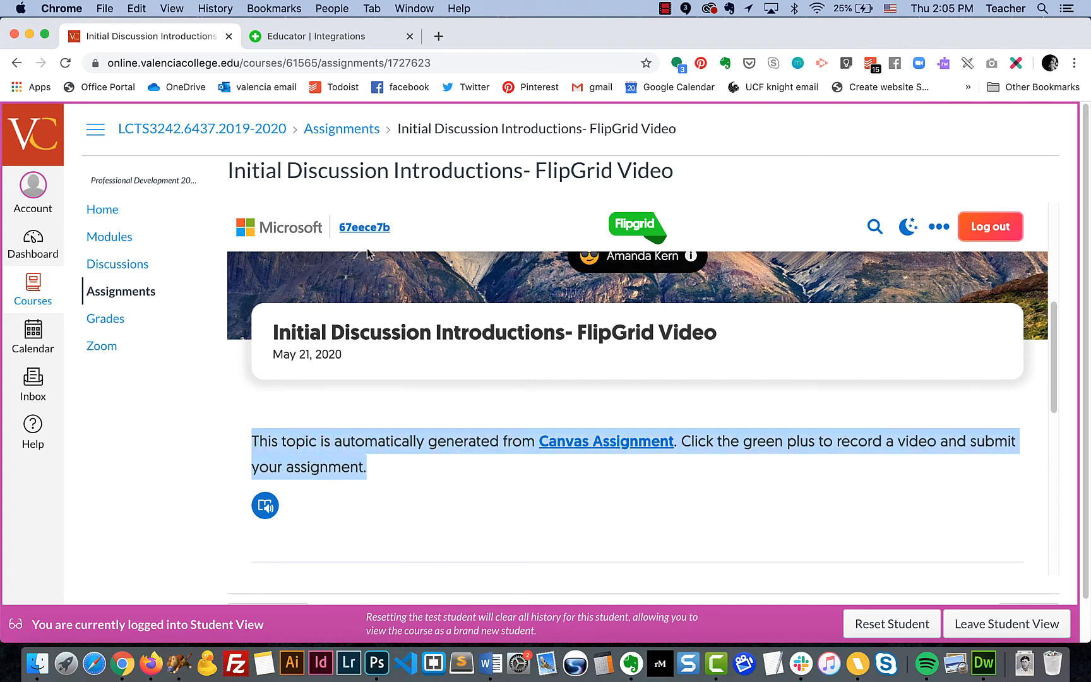
{"action": "left_click", "coordinate": [356, 37]}
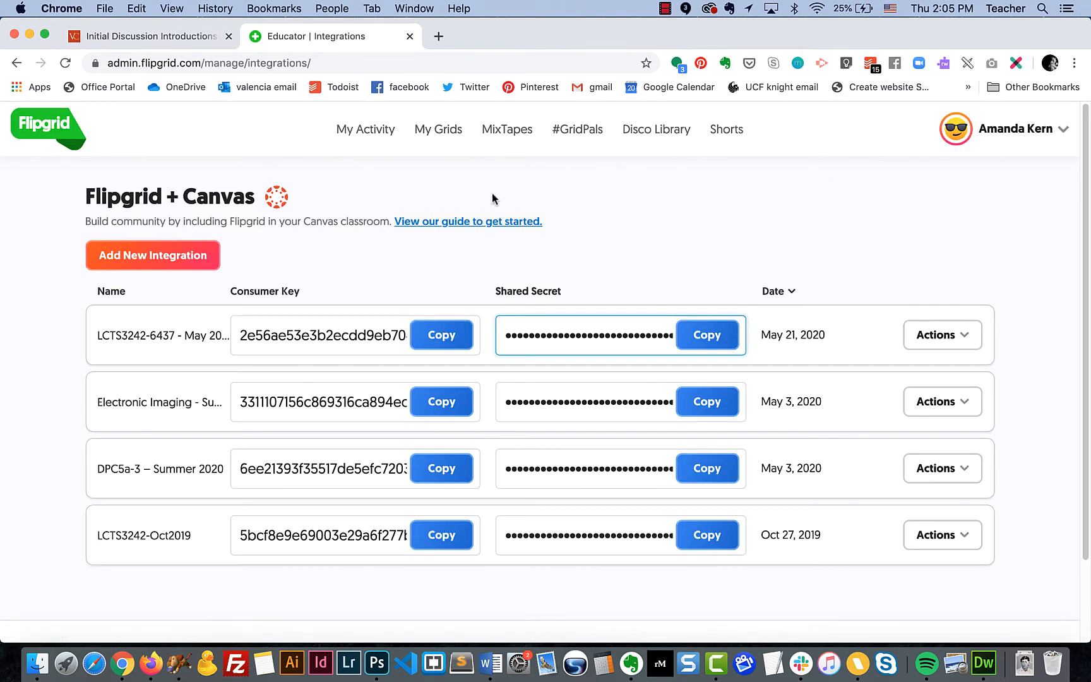
Open the newest LCTS3242 grid in My Grids and its auto-created topic
{"action": "left_click", "coordinate": [427, 137]}
{"action": "scroll", "coordinate": [455, 324], "scroll_direction": "down", "scroll_amount": 3}
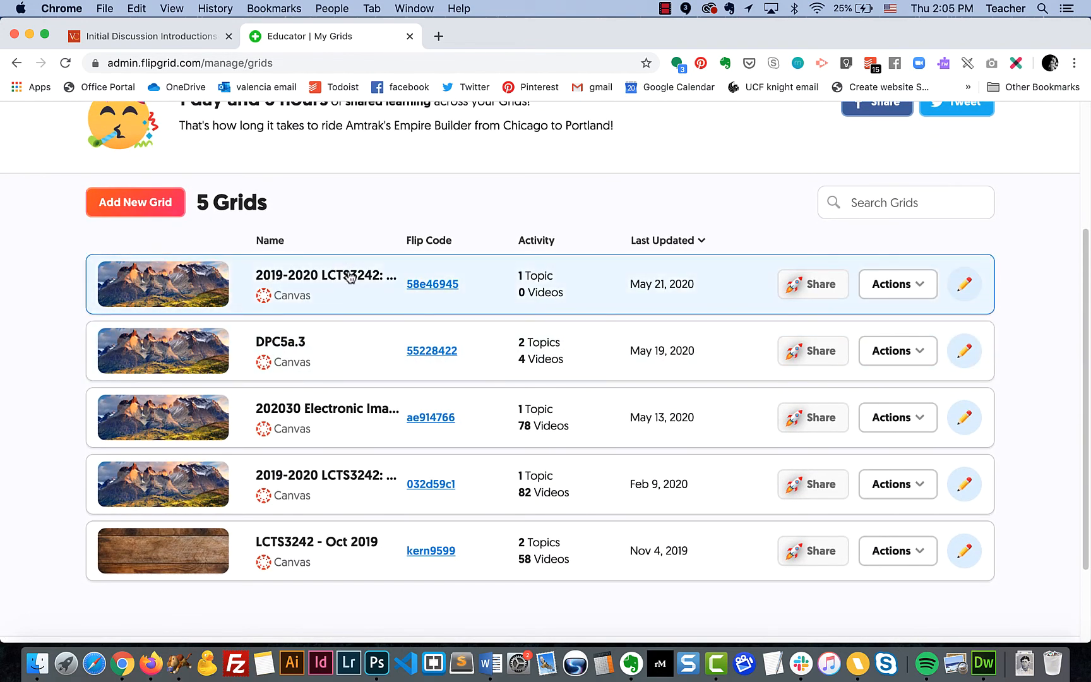
{"action": "left_click", "coordinate": [339, 278]}
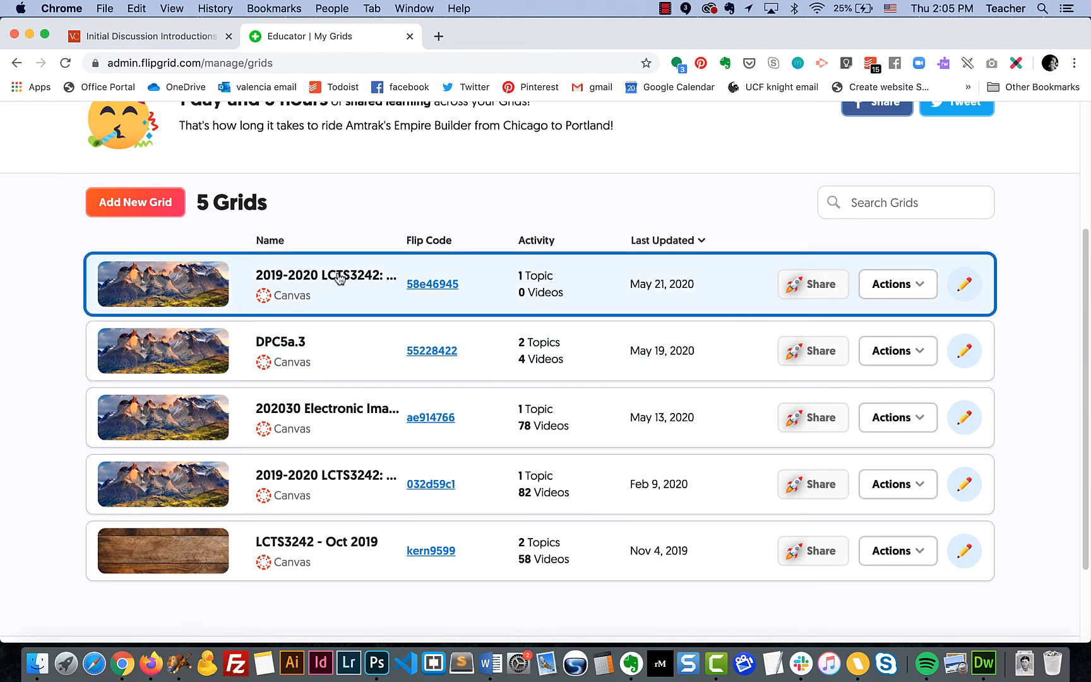
{"action": "scroll", "coordinate": [460, 405], "scroll_direction": "down", "scroll_amount": 3}
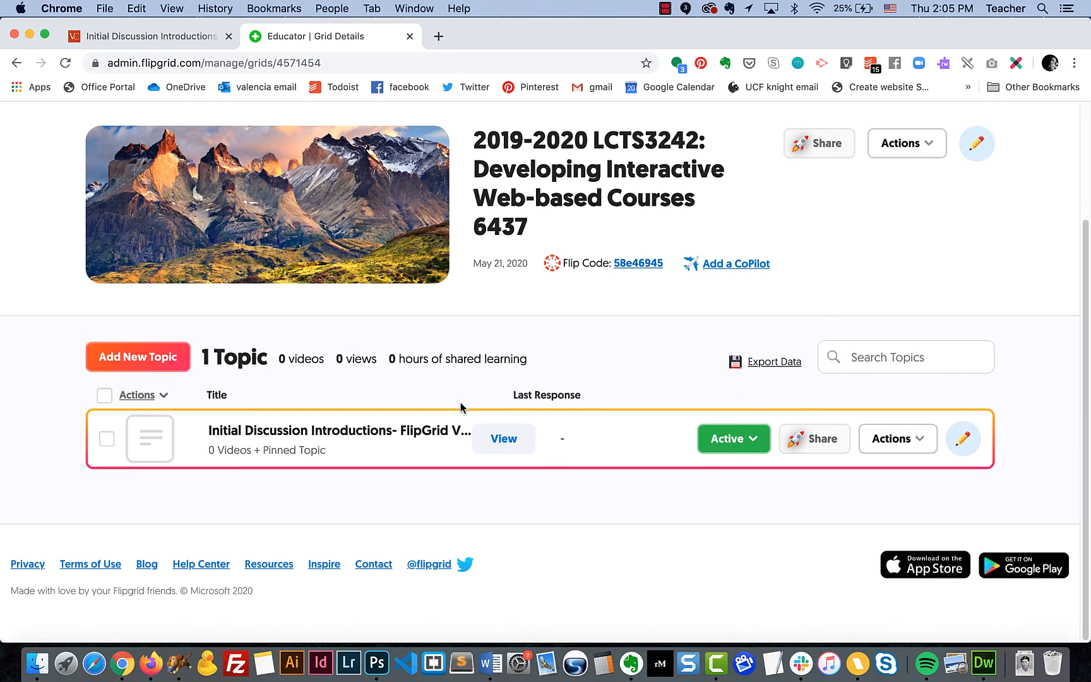
{"action": "left_click", "coordinate": [361, 440]}
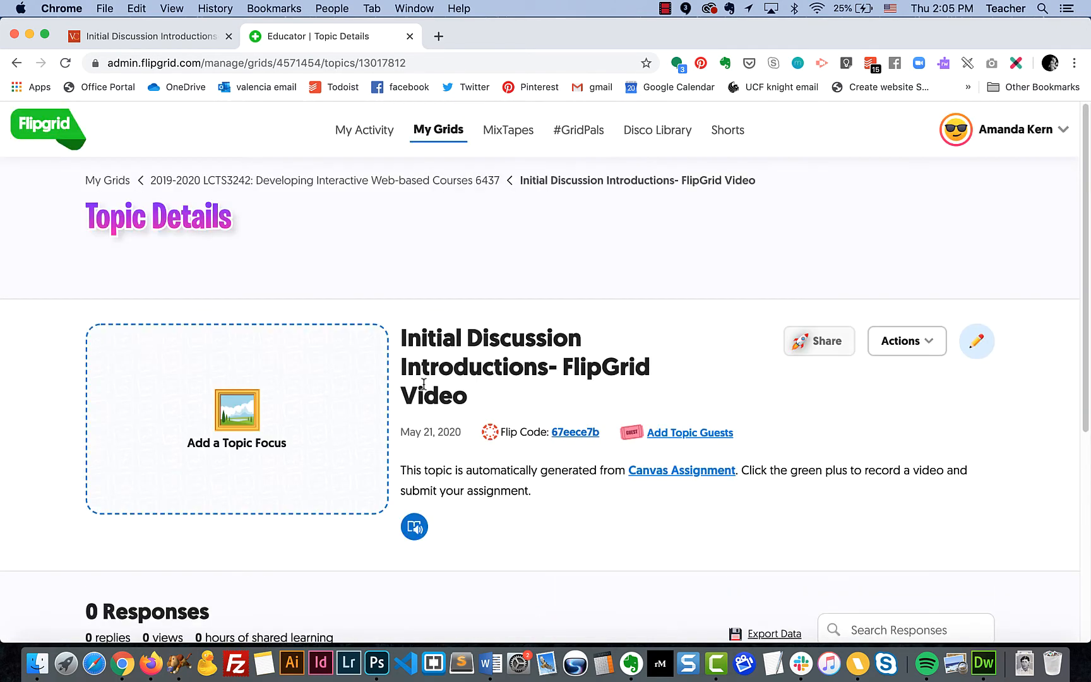
Review the topic details showing 0 responses, then return to the Canvas assignment
{"action": "scroll", "coordinate": [477, 445], "scroll_direction": "down", "scroll_amount": 2}
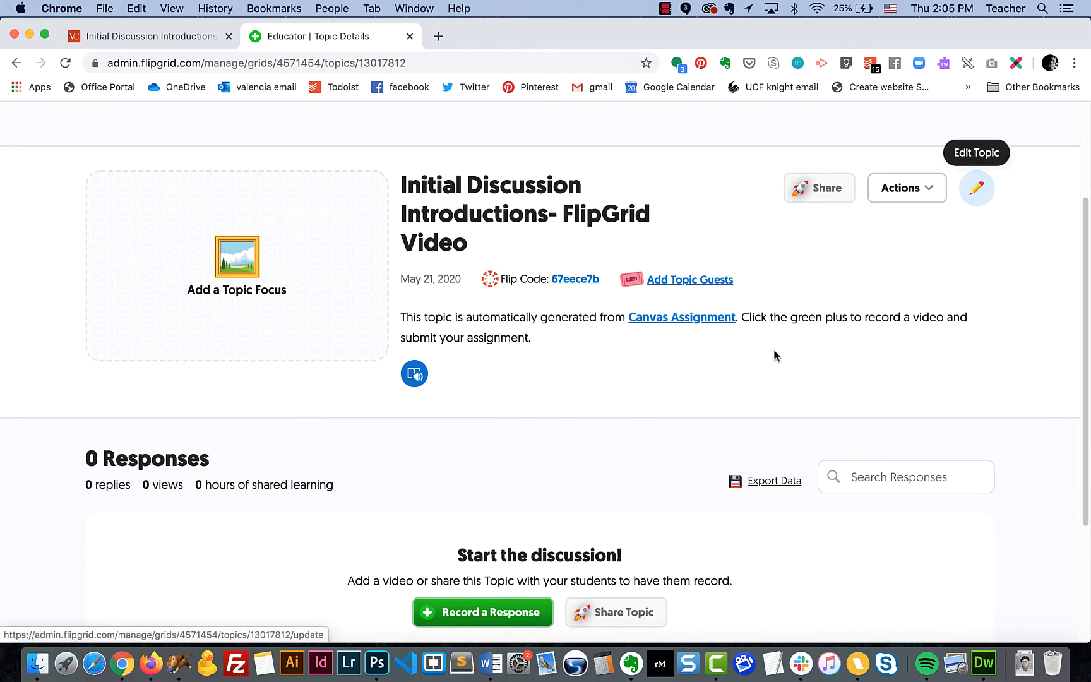
{"action": "scroll", "coordinate": [774, 355], "scroll_direction": "down", "scroll_amount": 3}
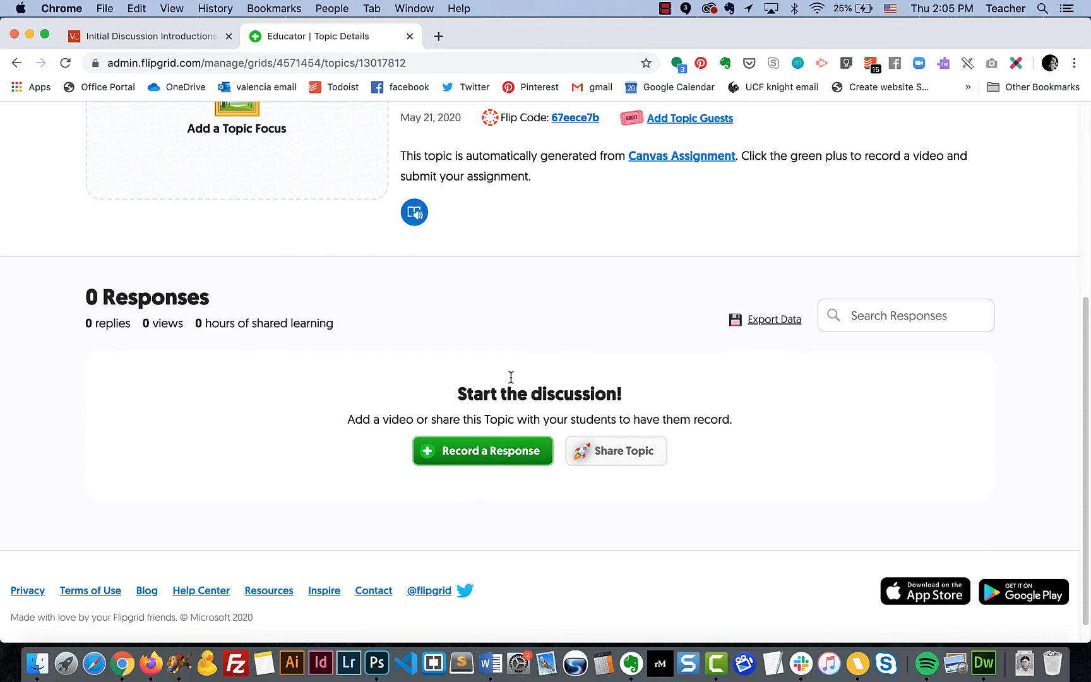
{"action": "scroll", "coordinate": [533, 438], "scroll_direction": "up", "scroll_amount": 1}
{"action": "scroll", "coordinate": [533, 438], "scroll_direction": "up", "scroll_amount": 5}
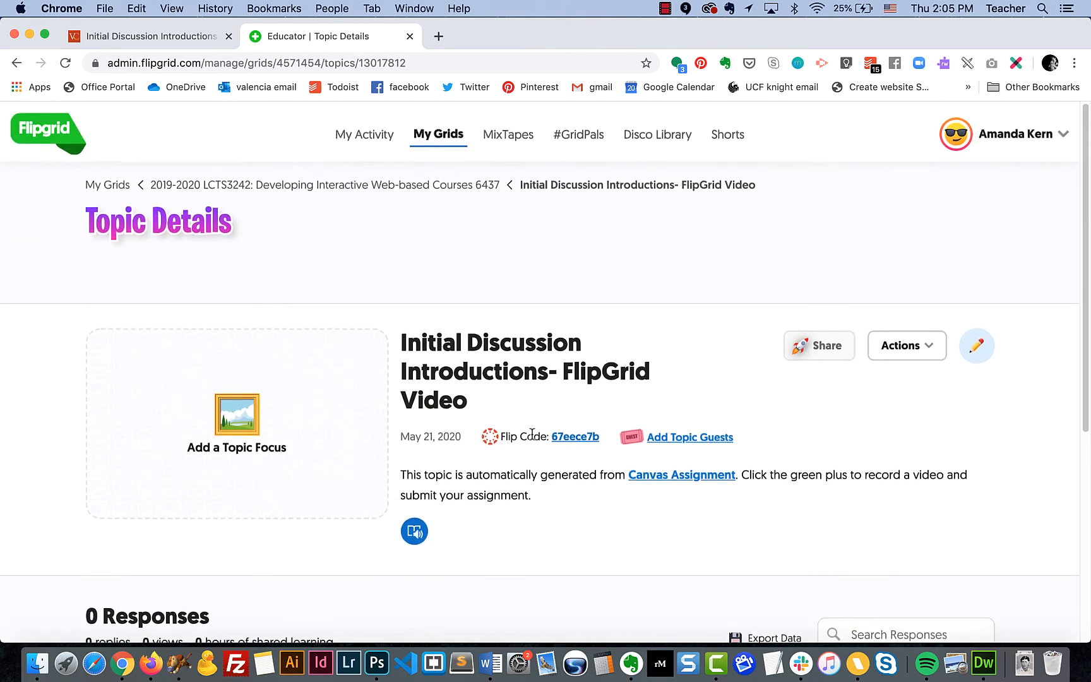
{"action": "left_click", "coordinate": [164, 40]}
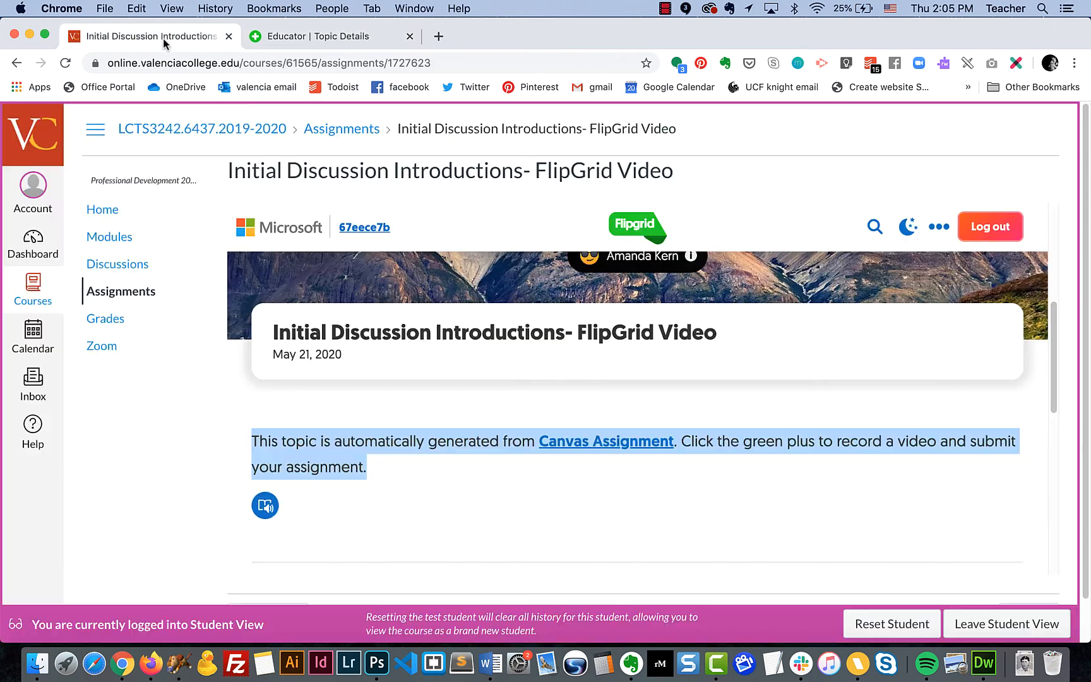
{"action": "scroll", "coordinate": [393, 446], "scroll_direction": "down", "scroll_amount": 5}
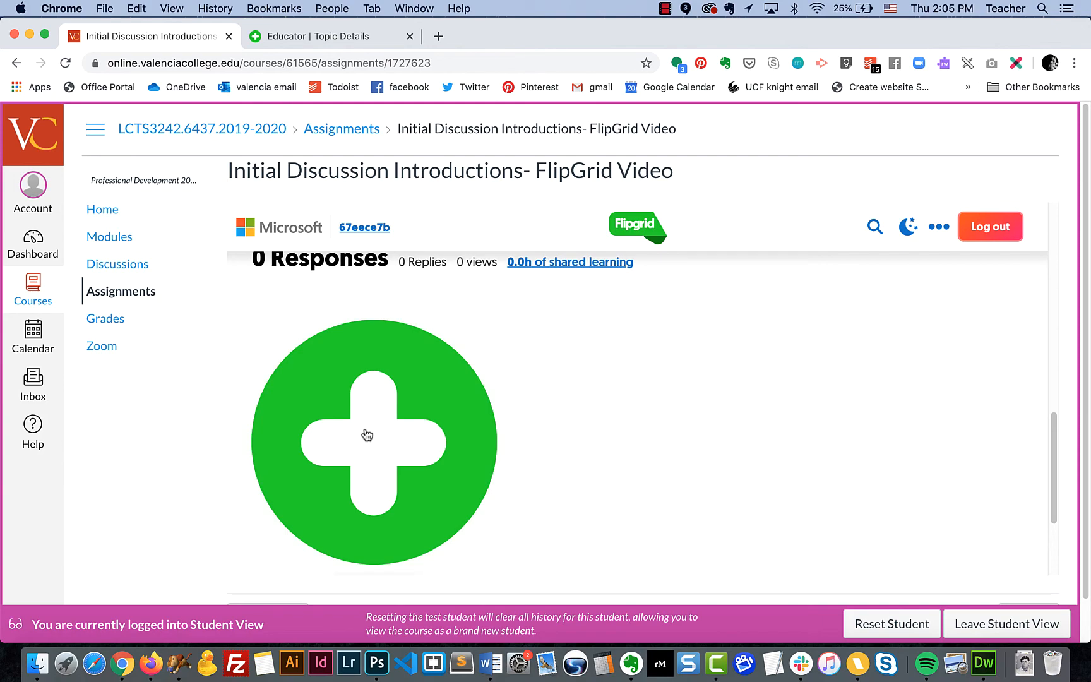
{"action": "scroll", "coordinate": [367, 435], "scroll_direction": "up", "scroll_amount": 5}
{"action": "scroll", "coordinate": [367, 434], "scroll_direction": "up", "scroll_amount": 8}
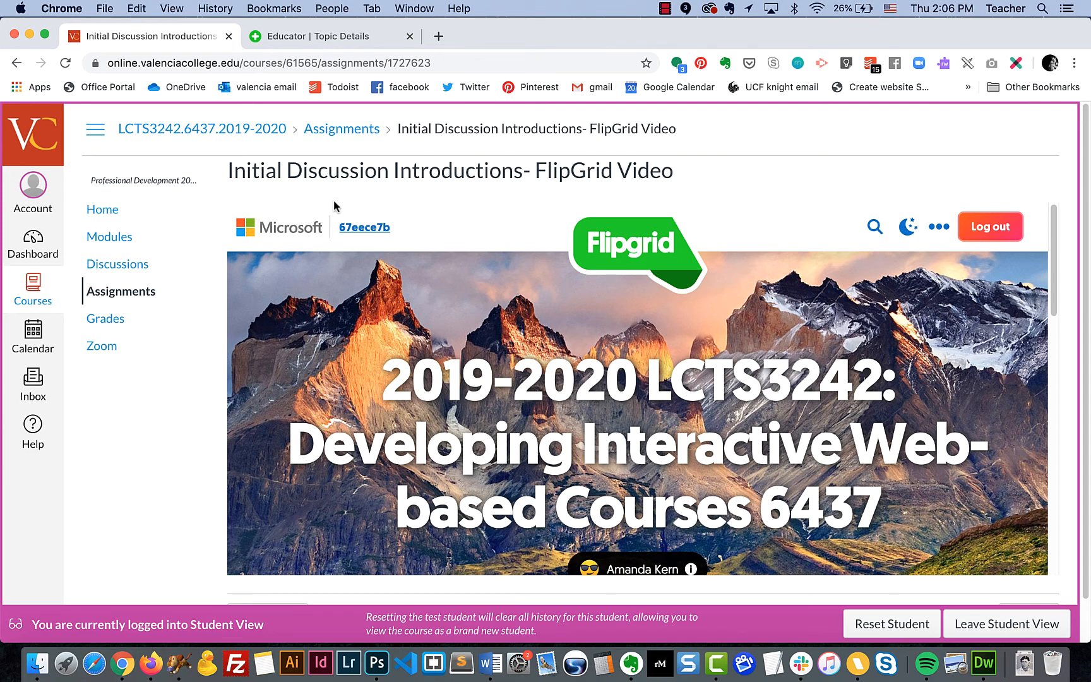
Return to the Flipgrid Educator Topic Details tab and view its responses section showing 0 responses
{"action": "left_click", "coordinate": [322, 35]}
{"action": "scroll", "coordinate": [368, 381], "scroll_direction": "down", "scroll_amount": 5}
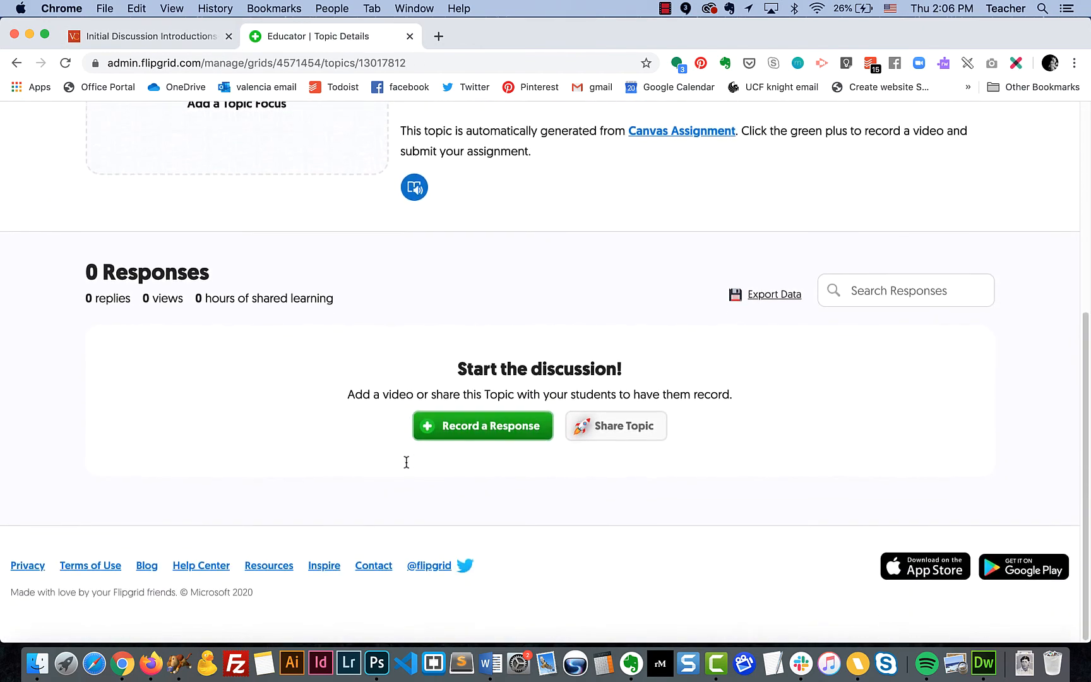